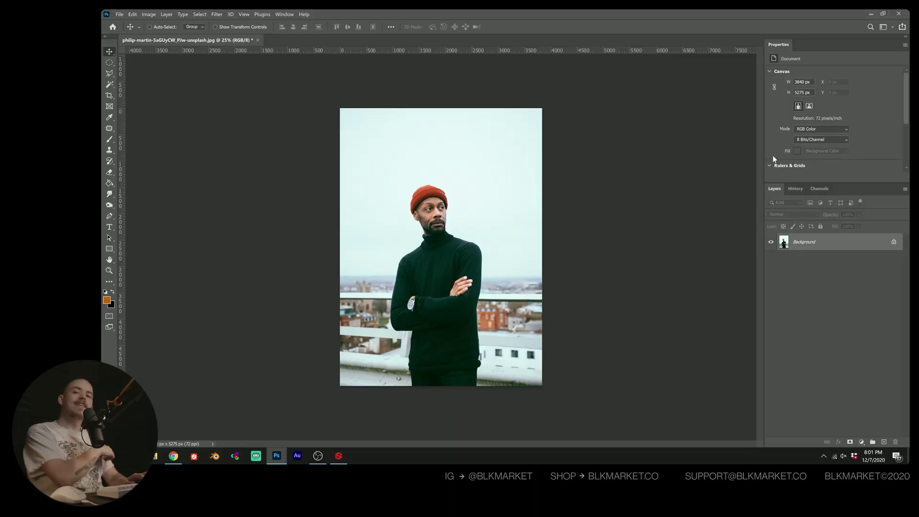
- Unlock the portrait's background layer and mask out everything except the man using Select Subject
scroll(841, 141, "down", 3)
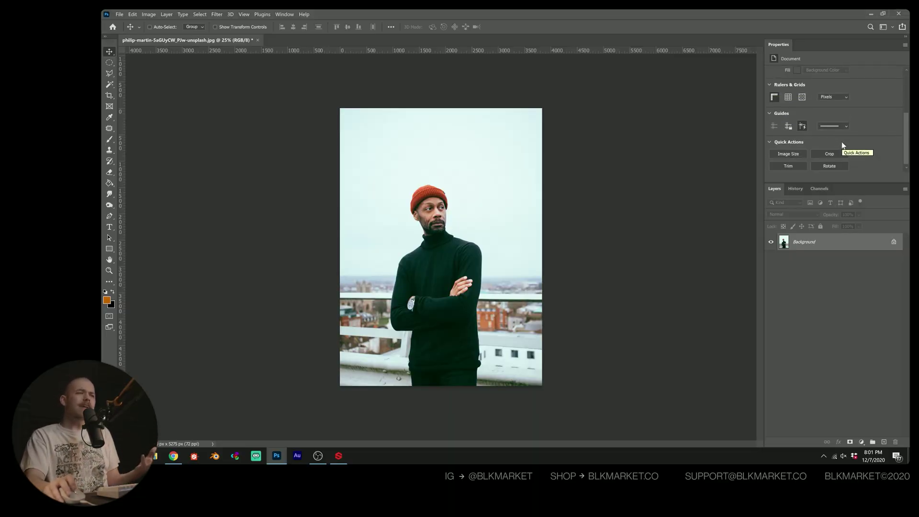
left_click(894, 243)
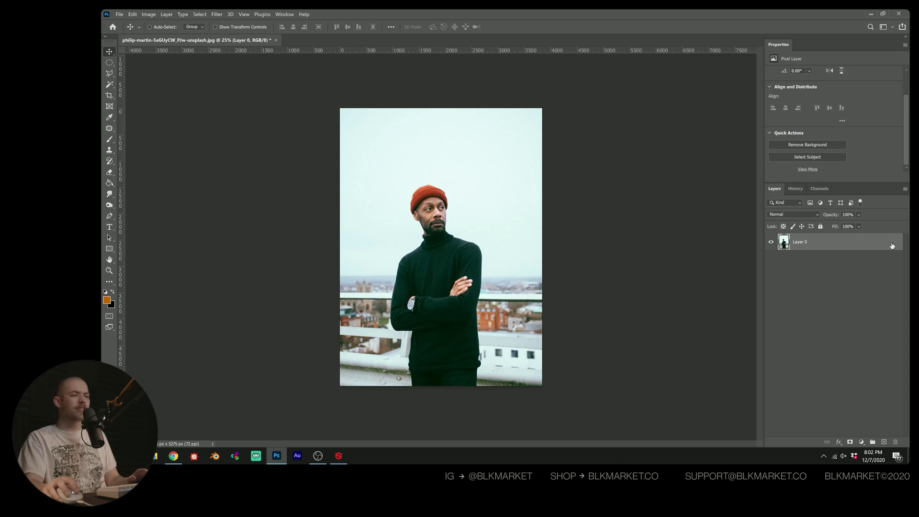
left_click(822, 156)
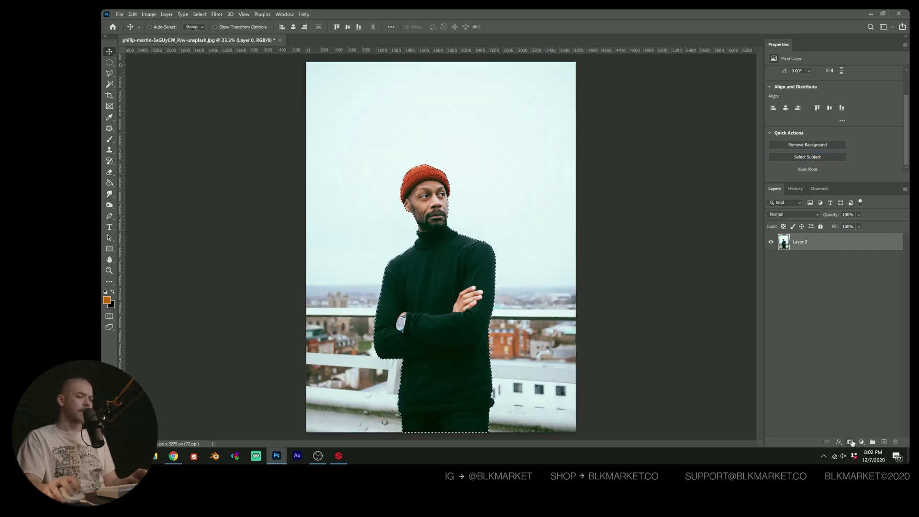
left_click(850, 442)
key("z")
left_click_drag(440, 177, 674, 128)
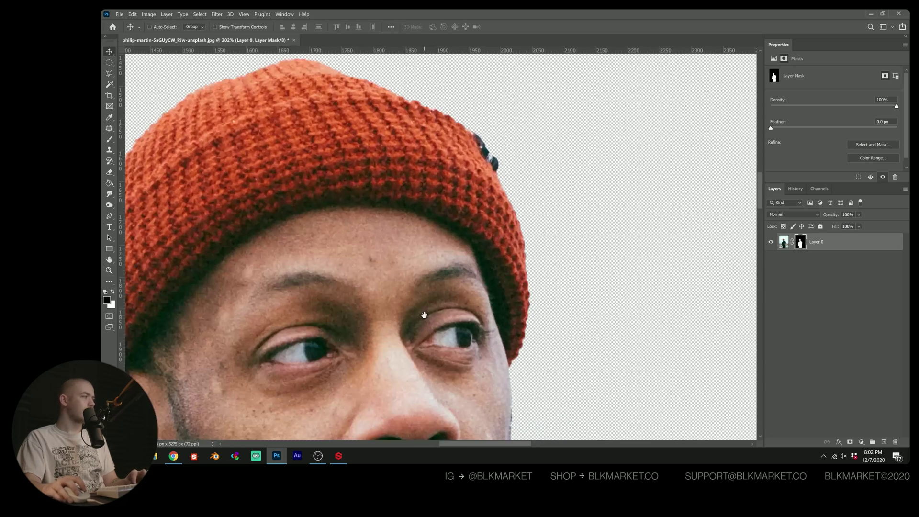
left_click_drag(423, 315, 421, 365)
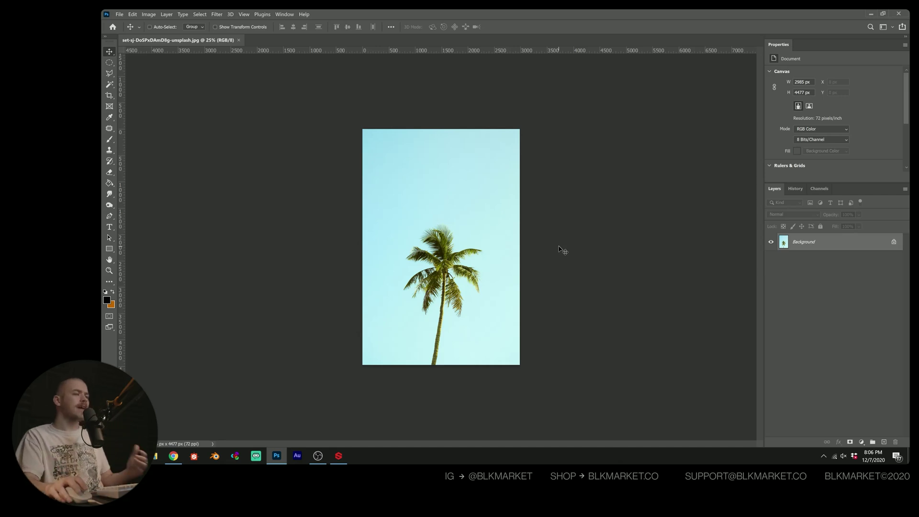
- Start a Color Range selection on the palm tree photo by sampling the blue sky above the tree
left_click(457, 292, "ctrl")
left_click(454, 302, "ctrl")
left_click_drag(458, 327, 458, 305)
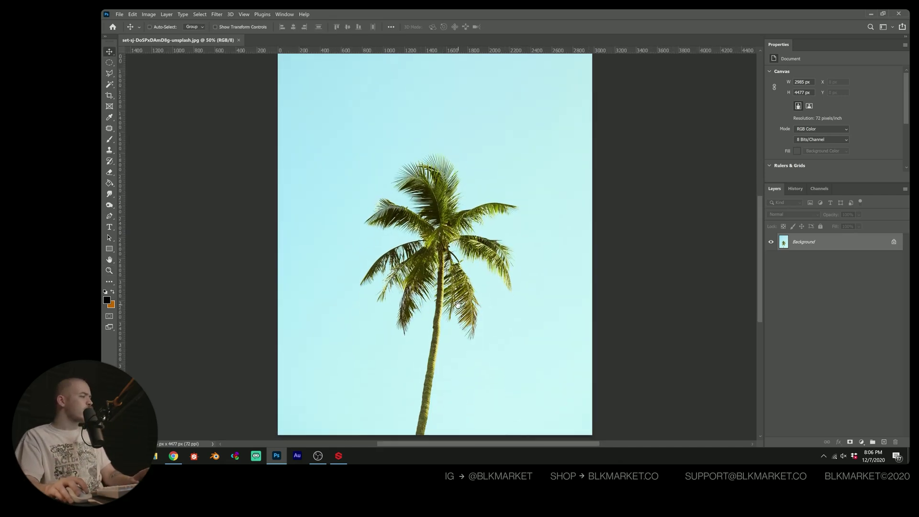
key("z")
left_click(466, 201, "alt")
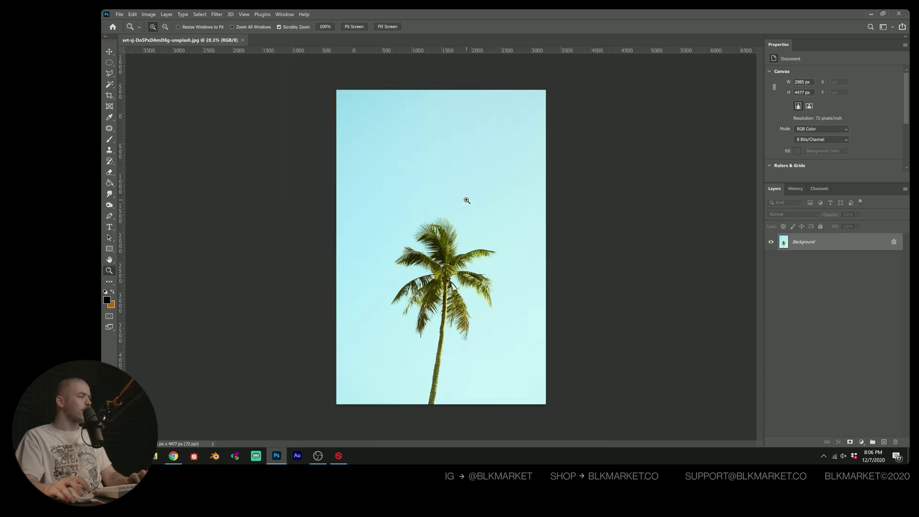
key("v")
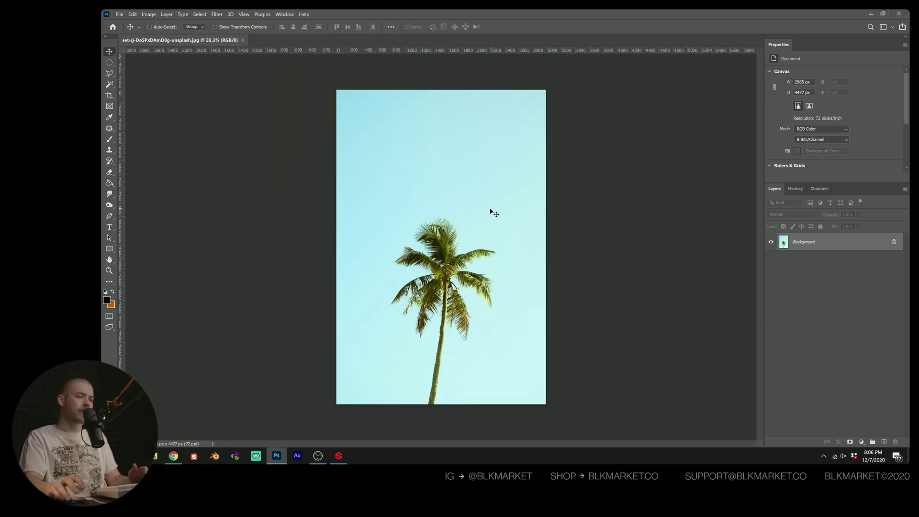
left_click(201, 14)
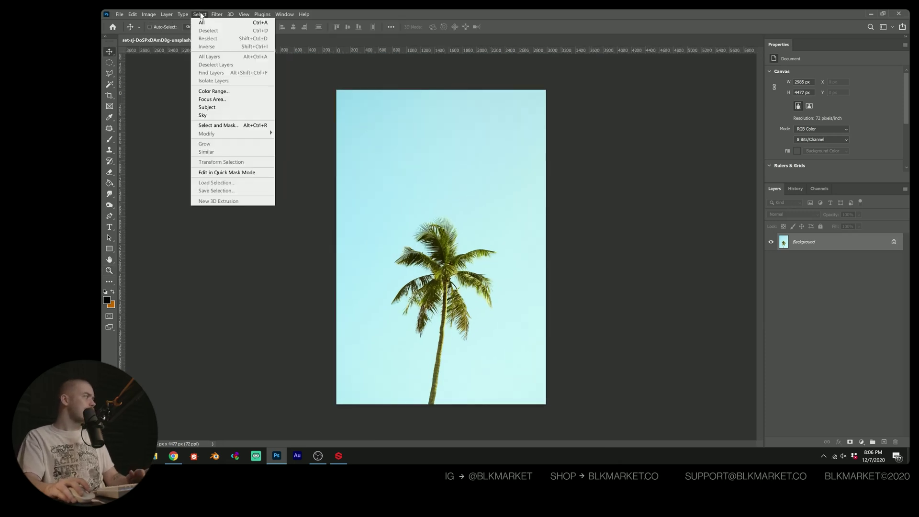
left_click(214, 91)
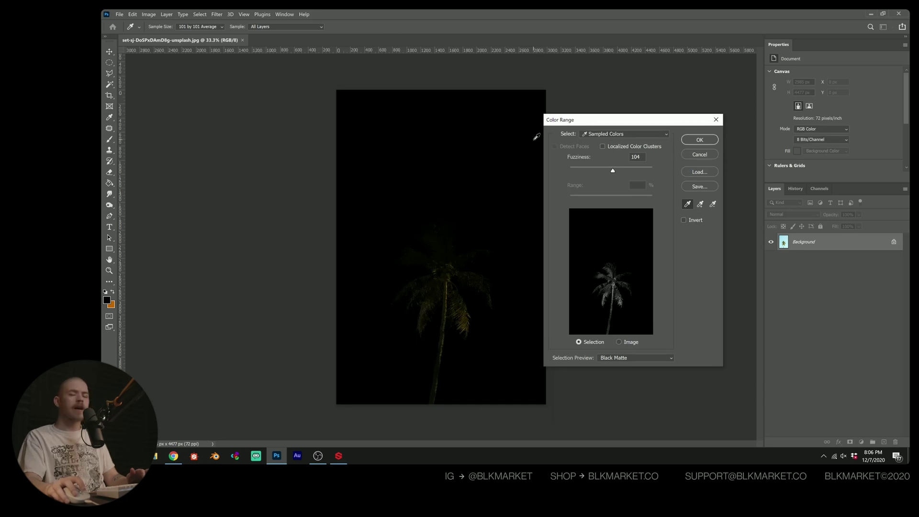
left_click(478, 154)
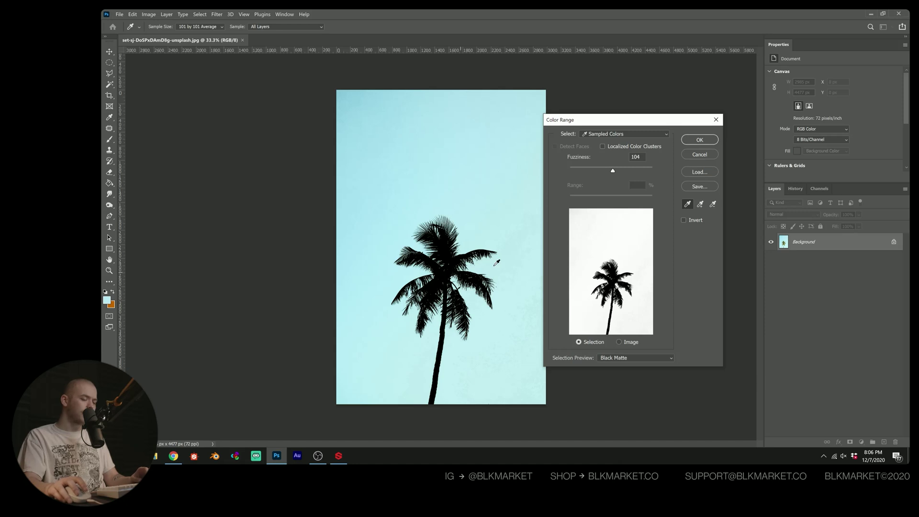
- Raise the Color Range fuzziness to 162, resample the lighter sky beside the trunk, and apply the selection
left_click_drag(605, 169, 637, 171)
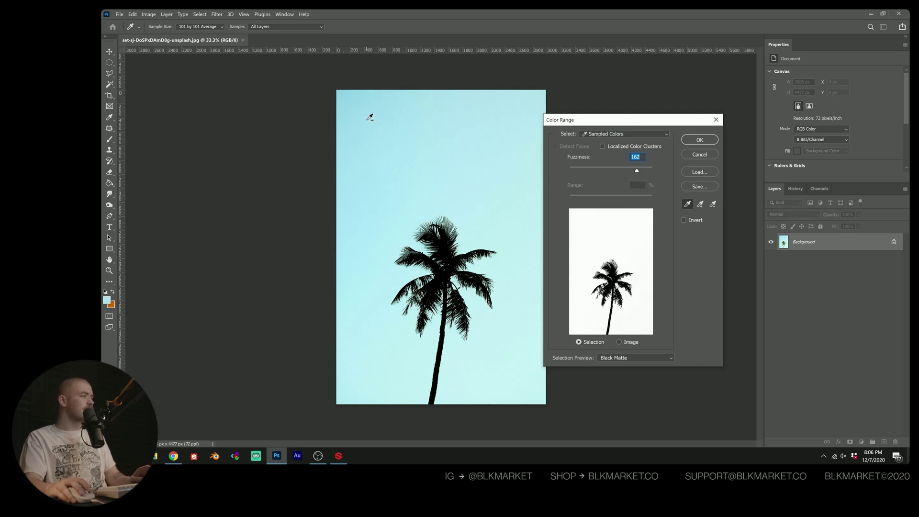
left_click(525, 375)
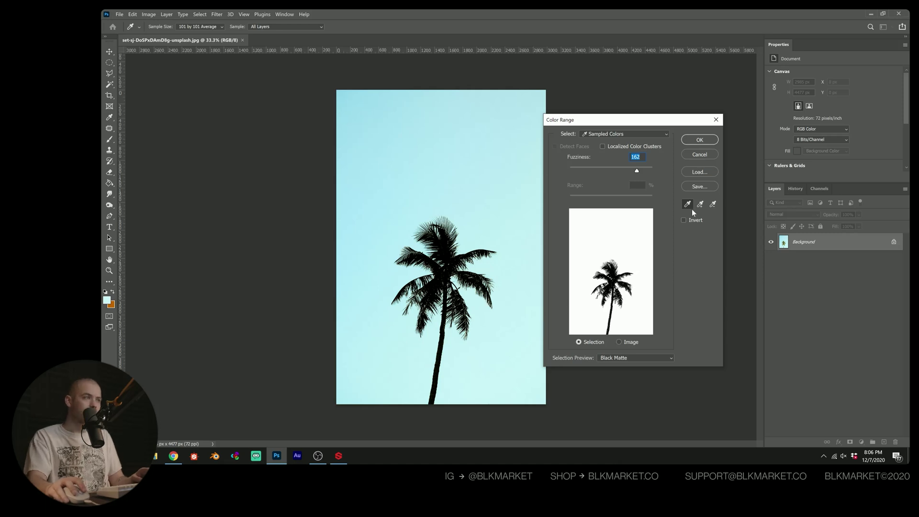
left_click_drag(687, 123, 700, 128)
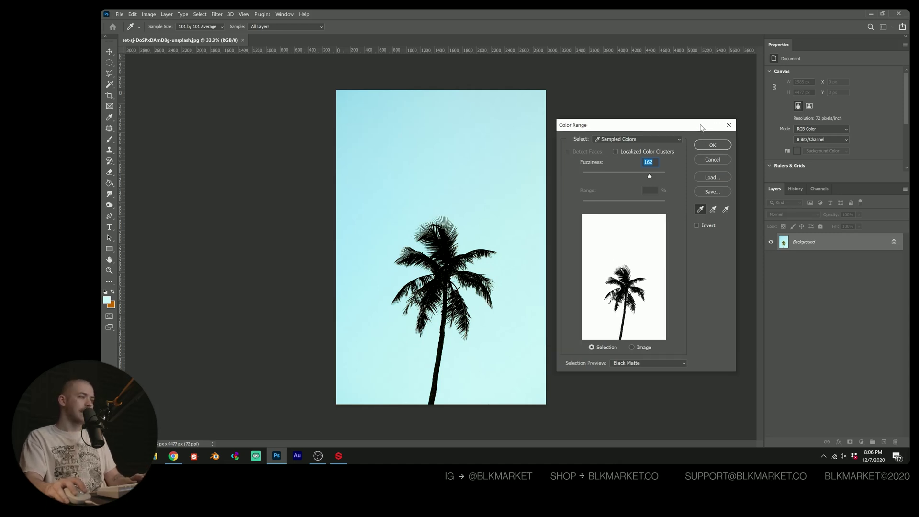
left_click(713, 145)
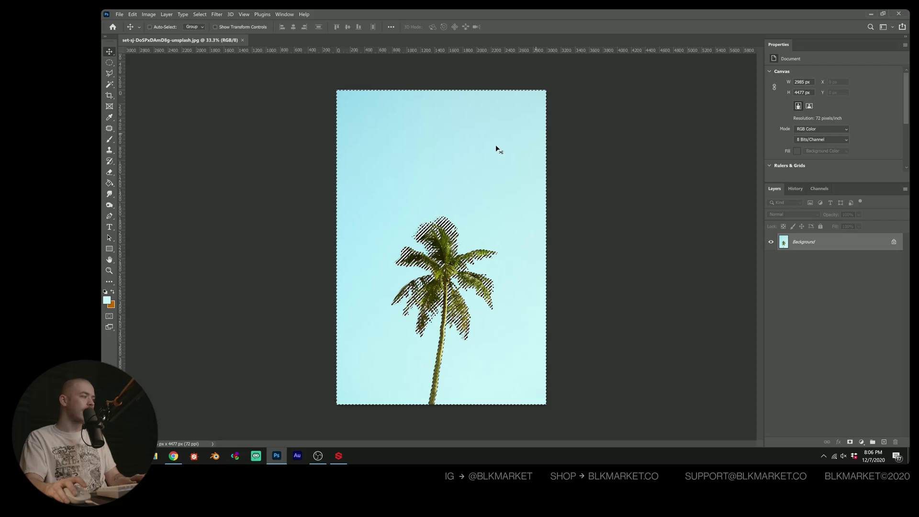
left_click(468, 269)
left_click(468, 269)
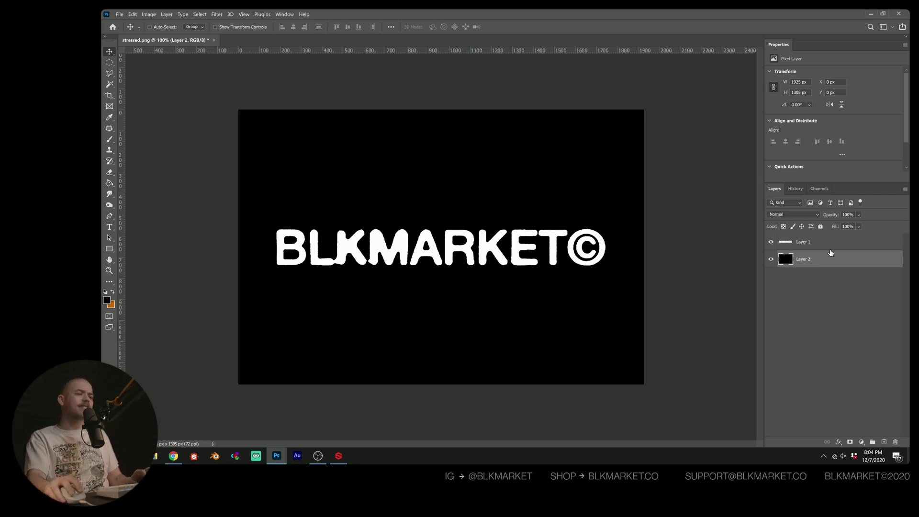
- Load the BLKMARKET© lettering on Layer 1 as a selection and hide that layer
left_click(784, 243)
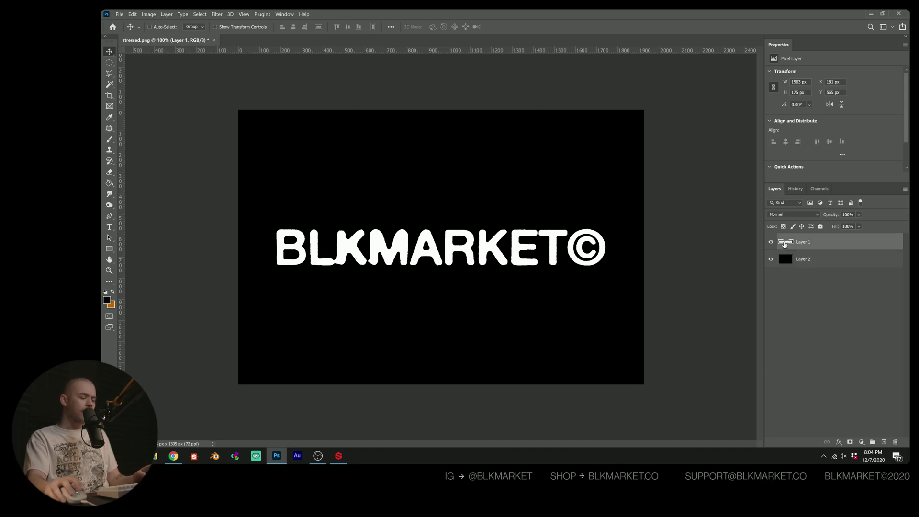
left_click(784, 243, "ctrl")
left_click(771, 242)
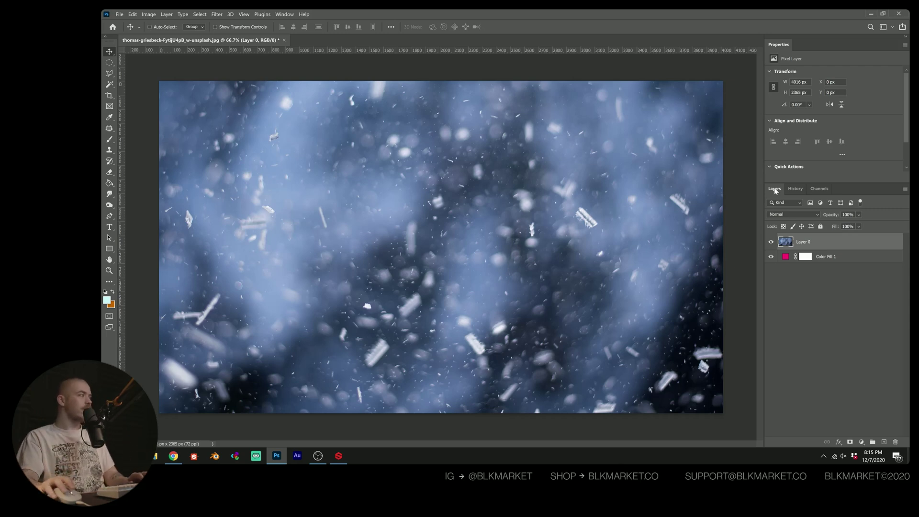
- Compare the snow photo's individual color channels and duplicate the Red channel within the same document
left_click(821, 191)
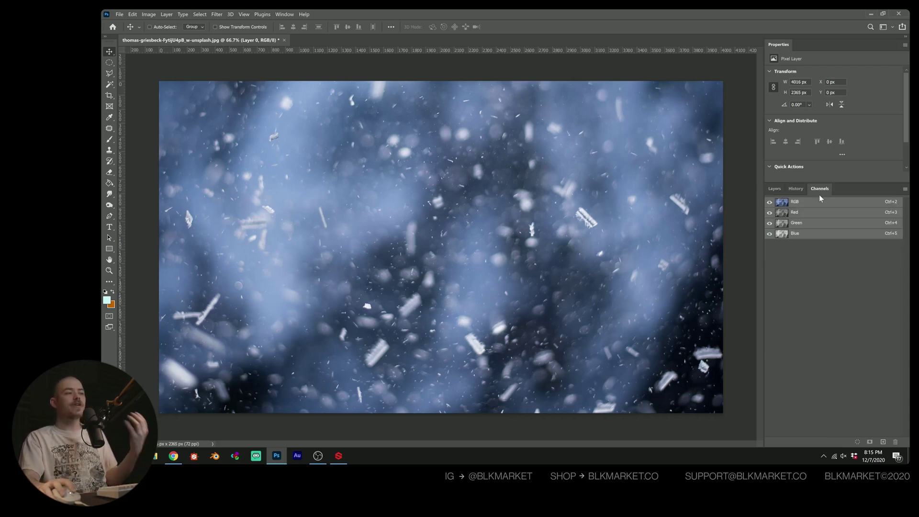
left_click(819, 223)
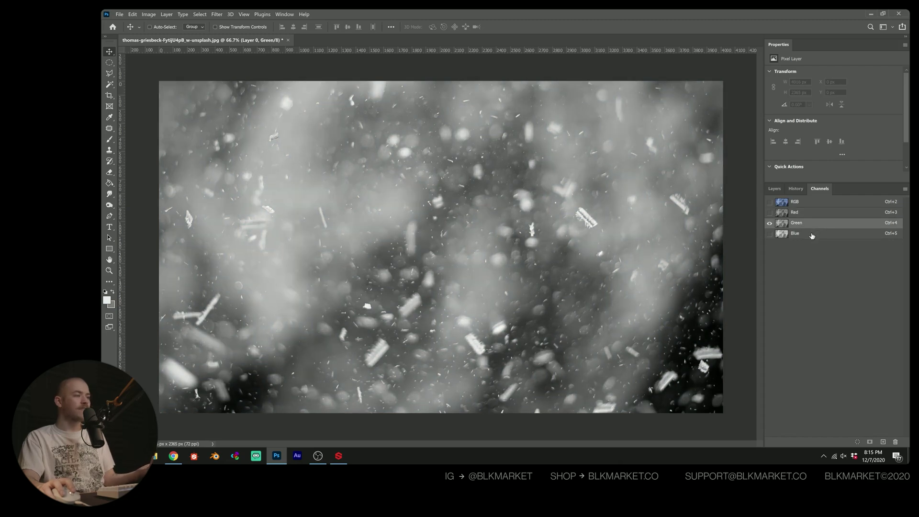
left_click(812, 233)
left_click(810, 215)
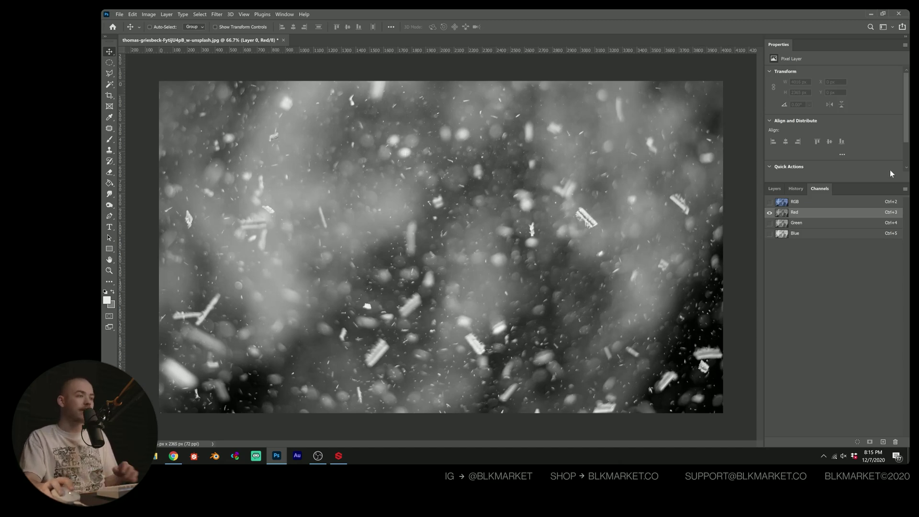
left_click(904, 189)
left_click(888, 201)
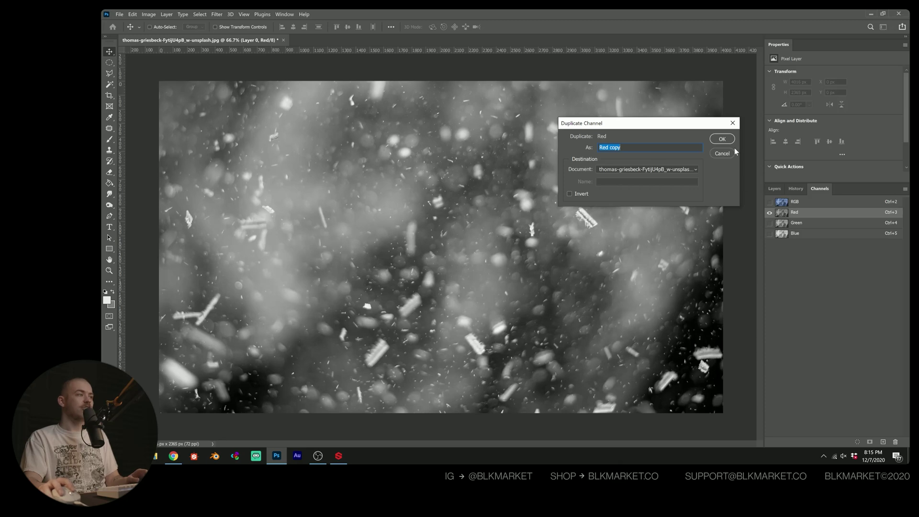
left_click(721, 141)
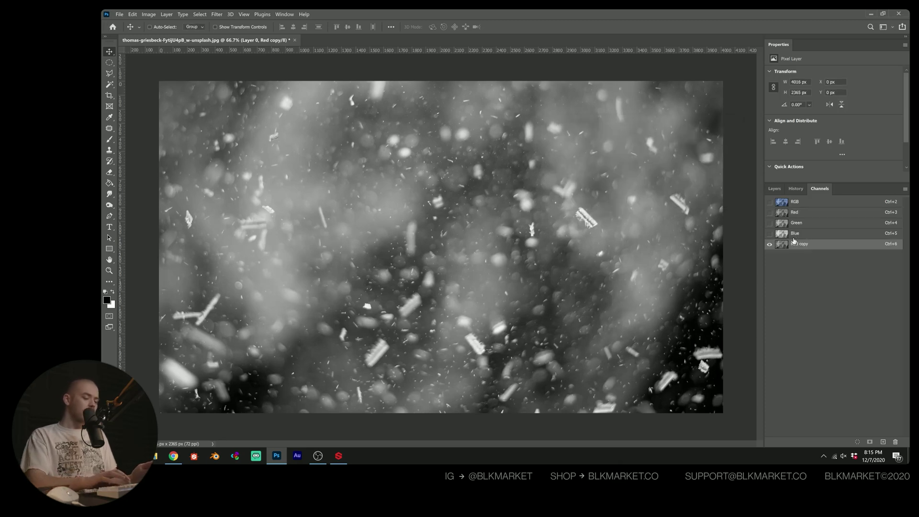
- Boost the Red copy channel's contrast with an S-shaped Curves adjustment, darkening the shadows and setting the highlight point to input 168, output 184
key("ctrl+m")
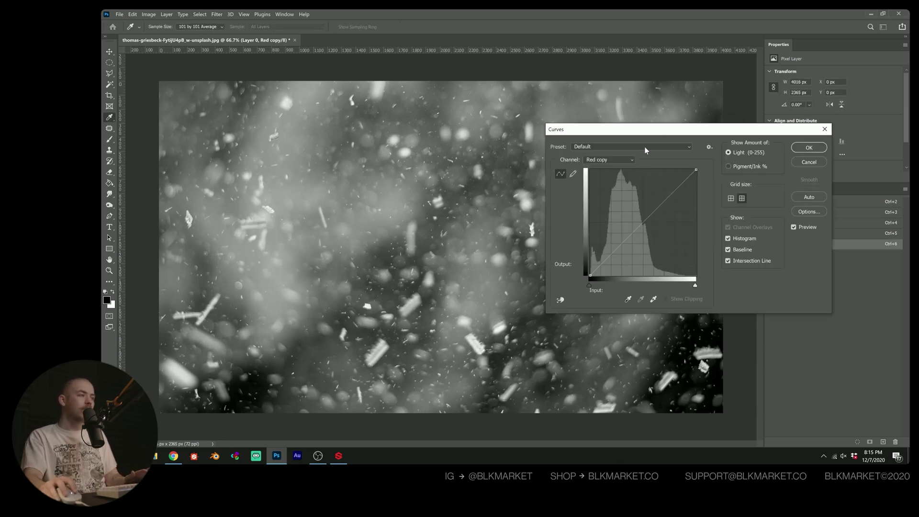
left_click_drag(672, 129, 739, 131)
left_click(707, 225)
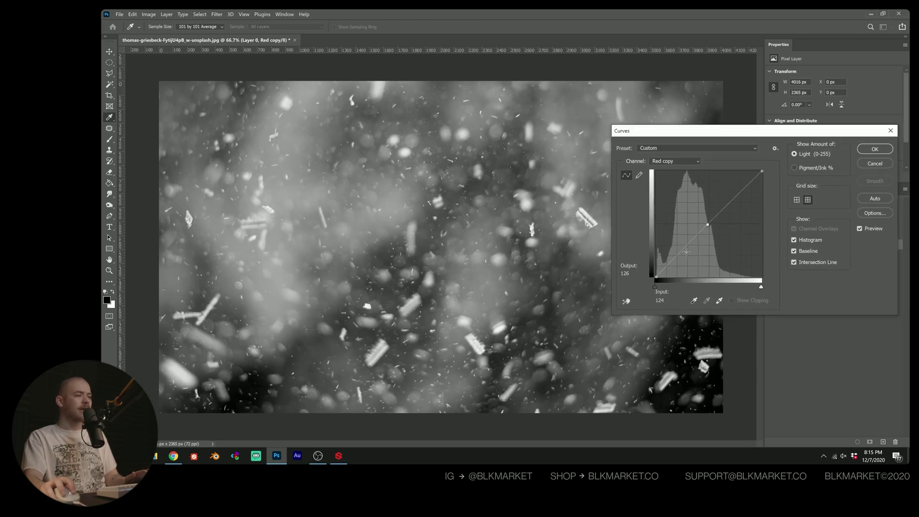
left_click_drag(686, 253, 685, 268)
left_click_drag(723, 230, 724, 210)
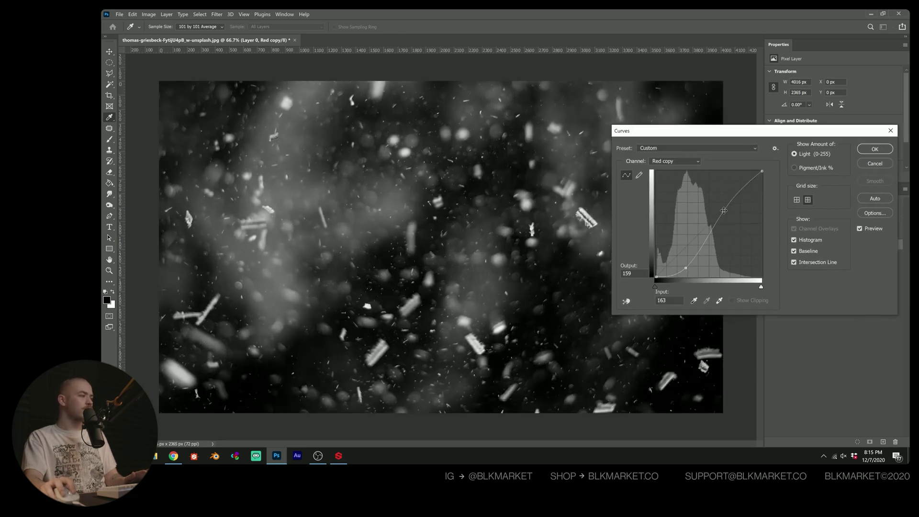
left_click_drag(685, 268, 690, 268)
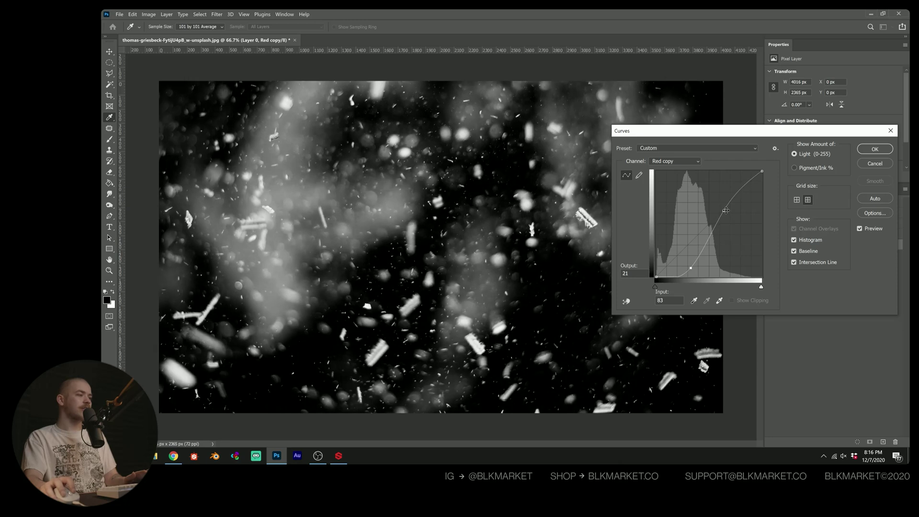
left_click_drag(723, 211, 726, 197)
left_click_drag(690, 269, 689, 261)
left_click_drag(725, 197, 725, 200)
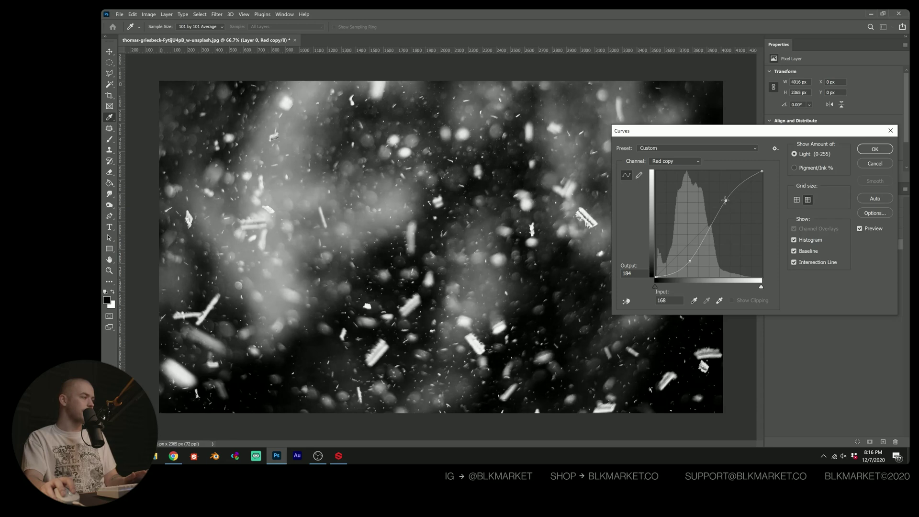
left_click(875, 151)
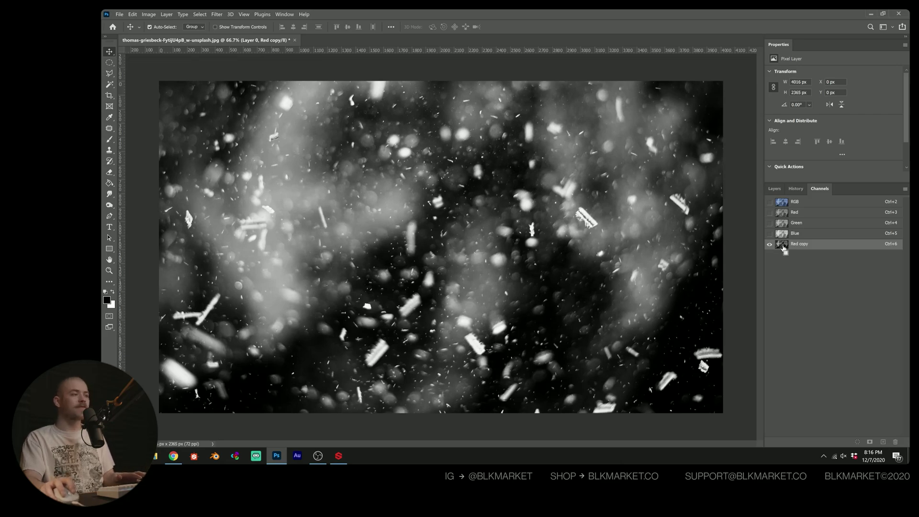
- Load the Red copy channel as a selection and use it as a layer mask on Layer 0
left_click(780, 246, "ctrl")
key("ctrl+2")
left_click(774, 189)
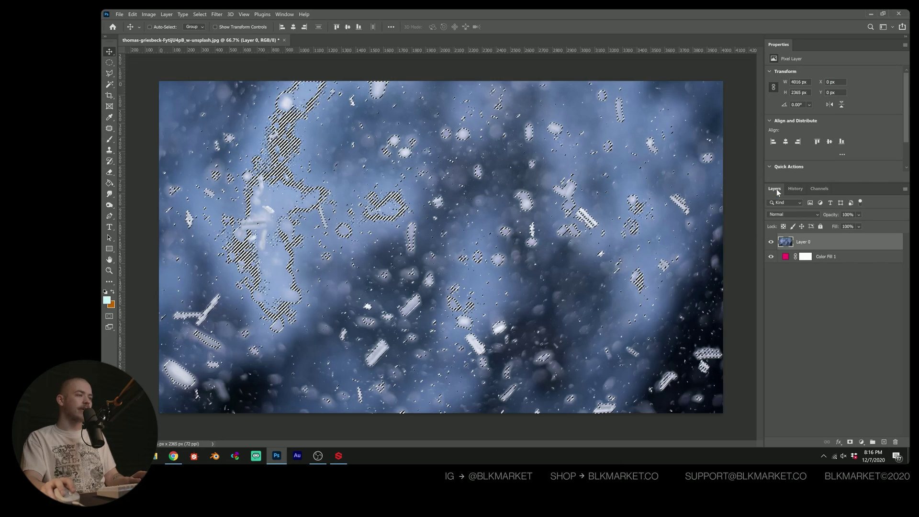
left_click(850, 442)
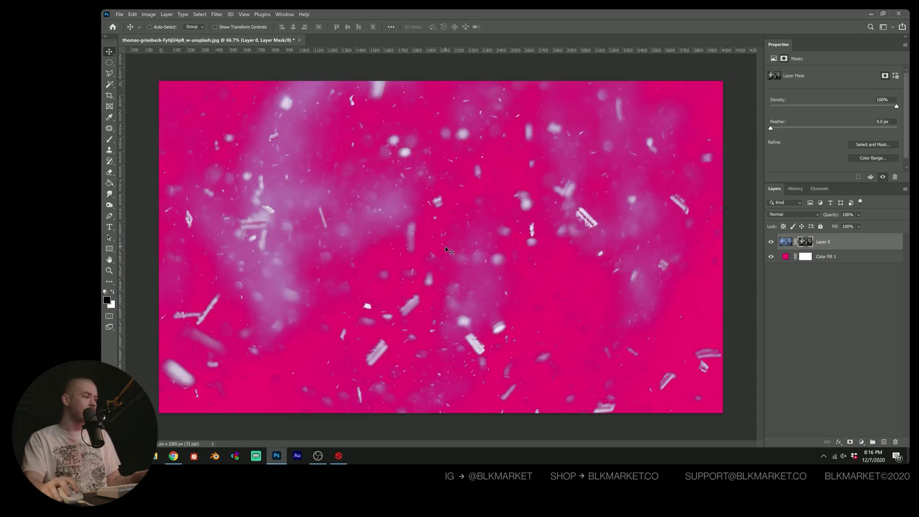
- Try several colors for the Color Fill 1 layer beneath the snow and apply a bright green with hue 150
double_click(785, 257)
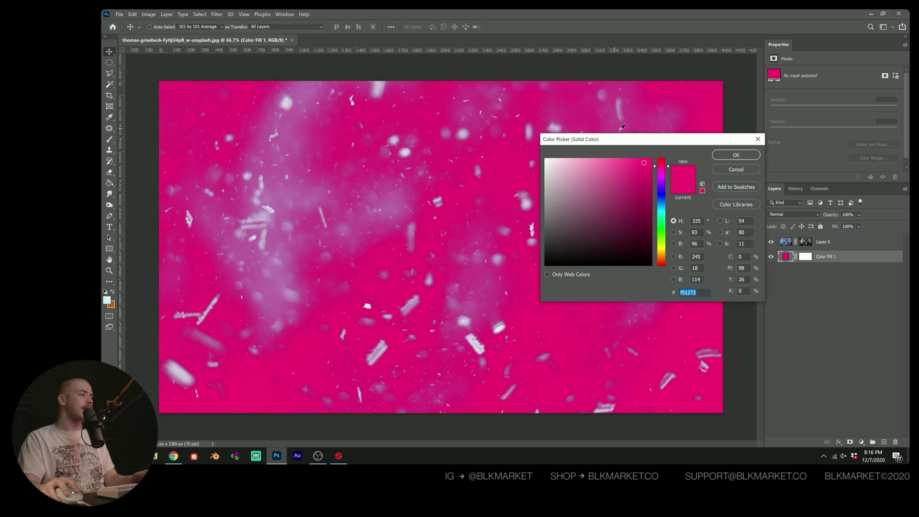
left_click(618, 203)
left_click(542, 196)
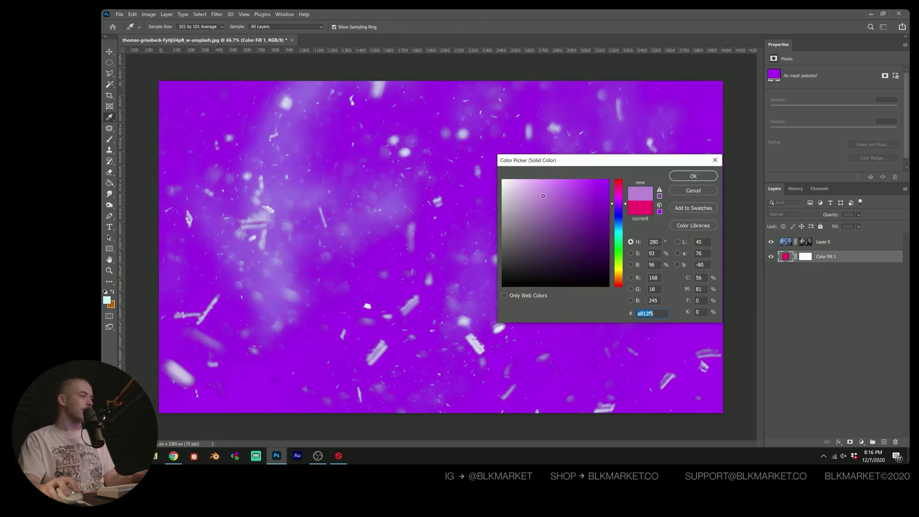
left_click(618, 219)
left_click(621, 244)
left_click(593, 188)
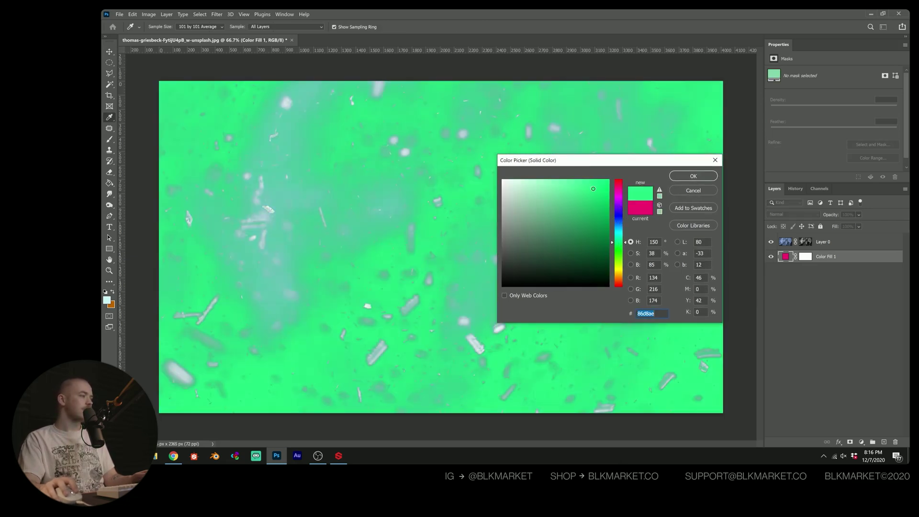
left_click(693, 177)
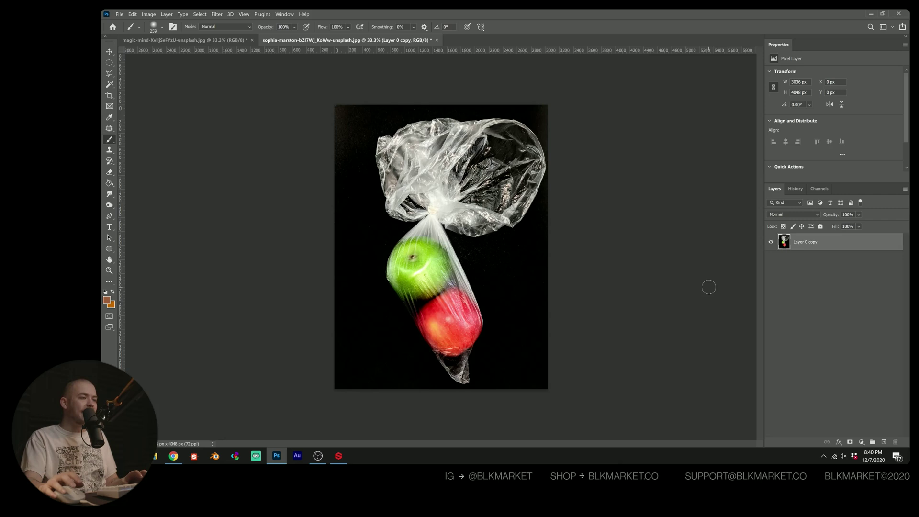
- Hide the black background on Layer 0 copy with a split This Layer shadow range in its Blend If settings, fine-tuning both halves
double_click(861, 244)
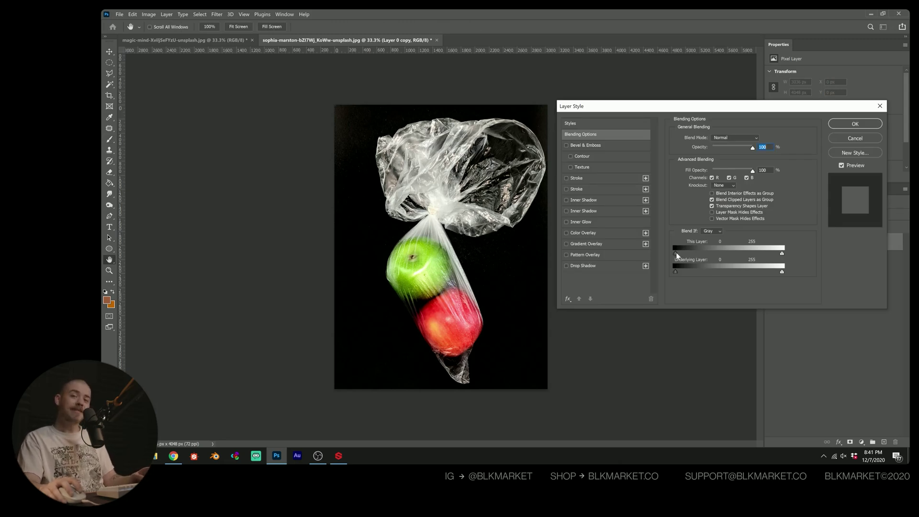
left_click_drag(676, 251, 738, 252)
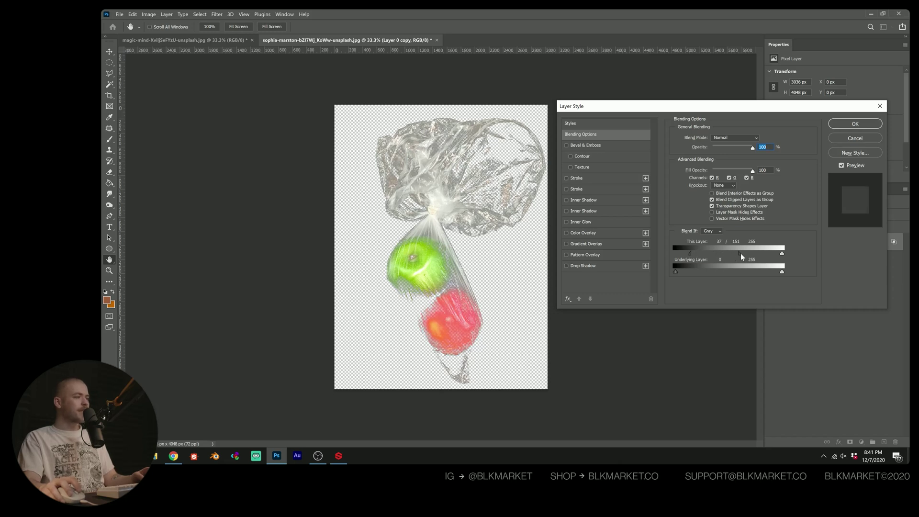
left_click_drag(739, 254, 761, 254)
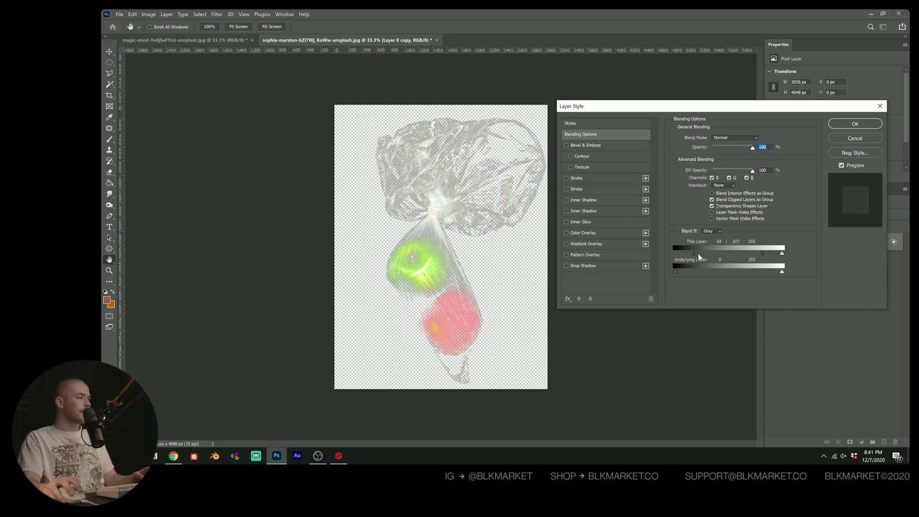
left_click_drag(698, 254, 694, 256)
left_click_drag(761, 256, 739, 254)
left_click(855, 123)
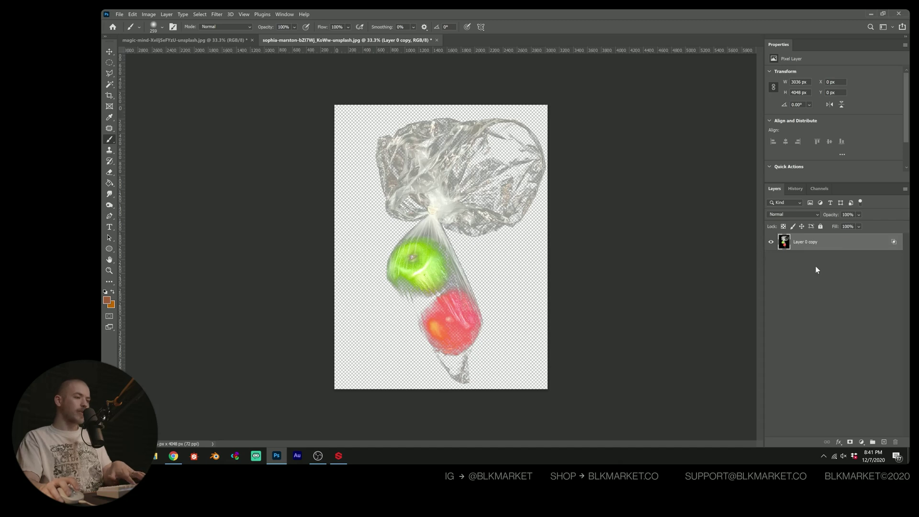
- Duplicate Layer 0 copy with its blending and clear the layer style from the lower original
key("ctrl+j")
right_click(851, 258)
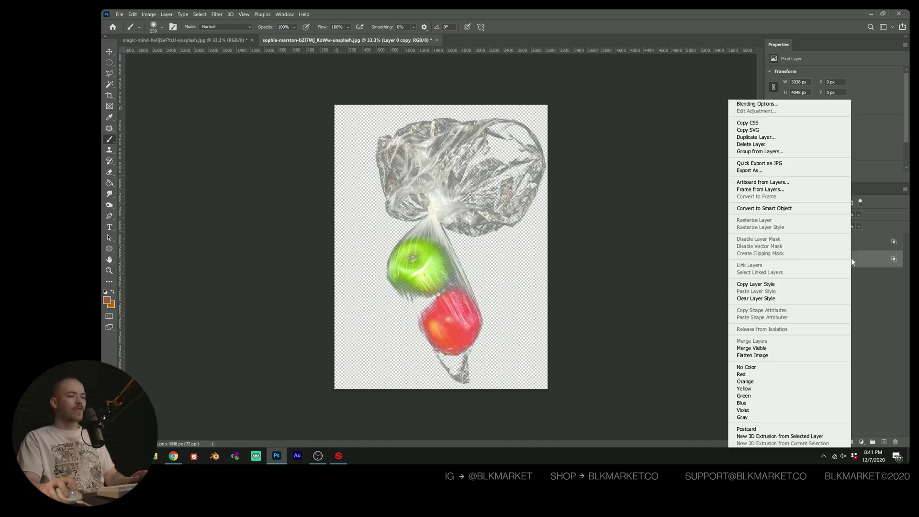
left_click(766, 298)
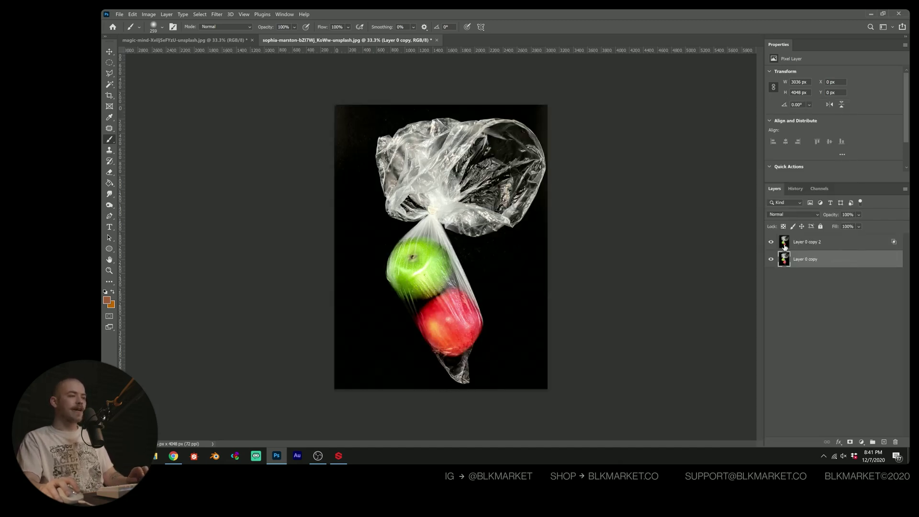
- Convert Layer 0 copy 2 to a smart object and load its transparency as a selection
left_click(861, 249)
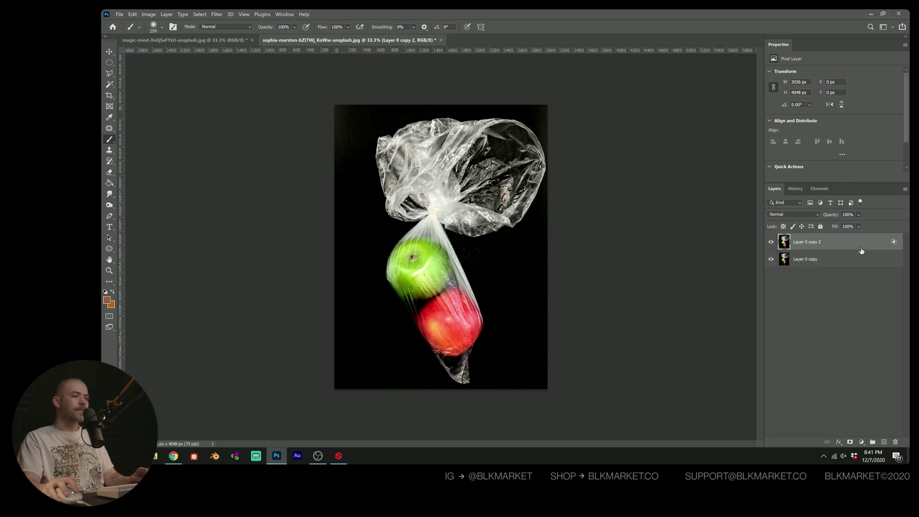
right_click(861, 249)
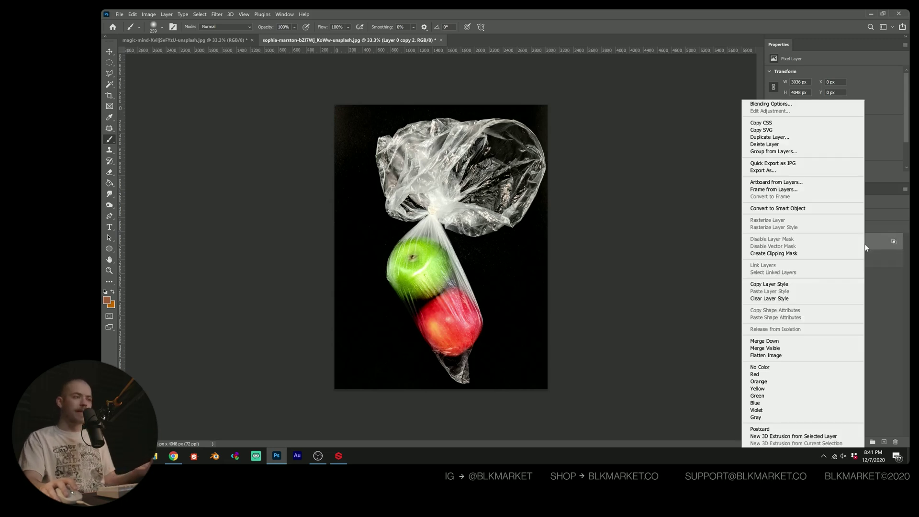
left_click(805, 207)
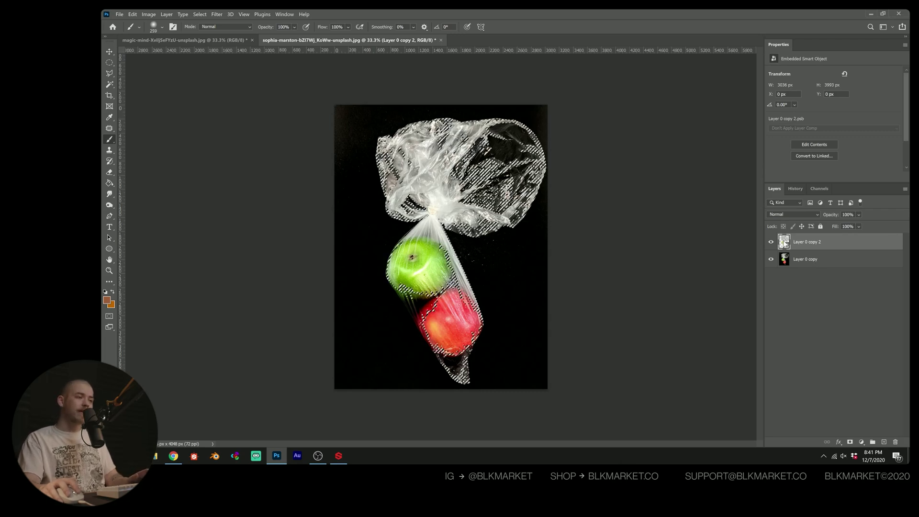
- Hide Layer 0 copy 2 and add a layer mask from the selection to Layer 0 copy
left_click(771, 242)
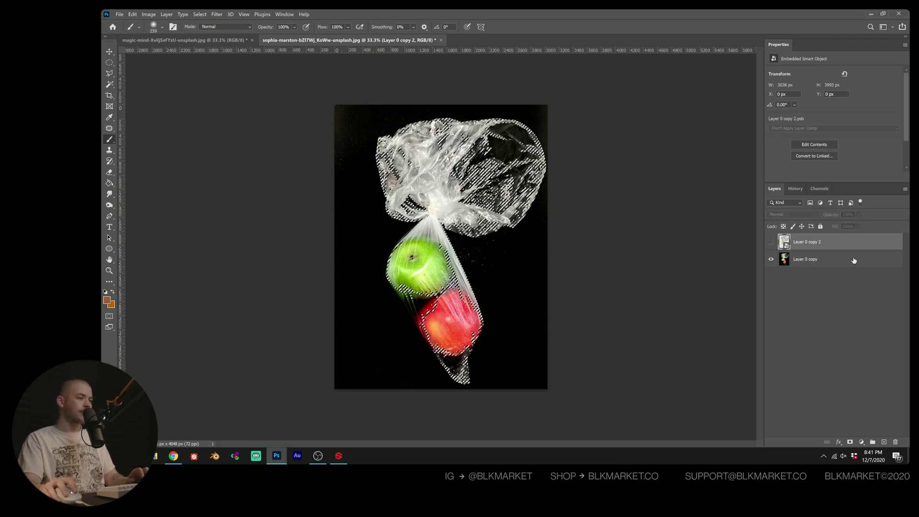
left_click(853, 259)
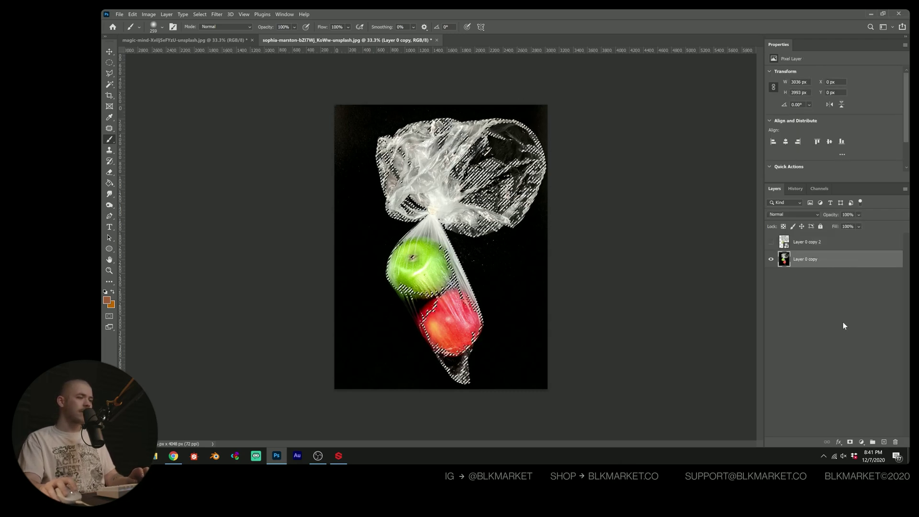
left_click(849, 442)
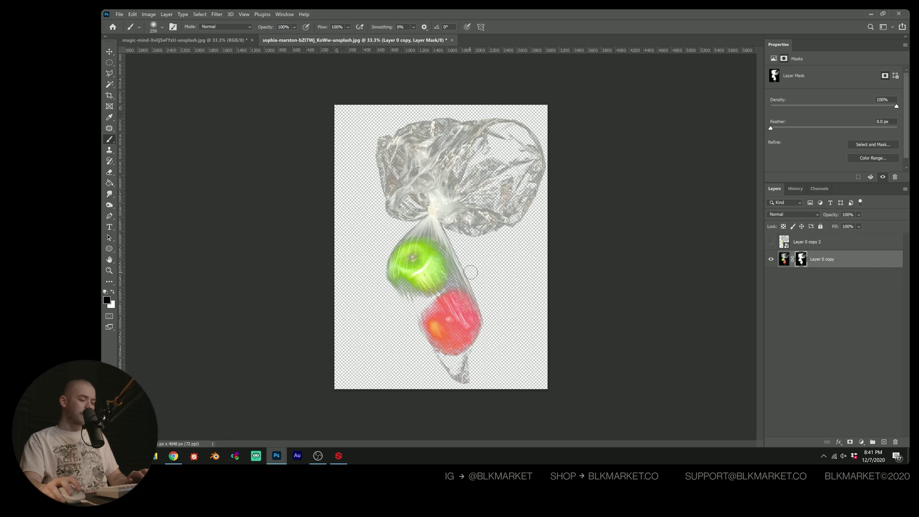
- Paint white on Layer 0 copy's mask over the apples to restore their opacity
key("x")
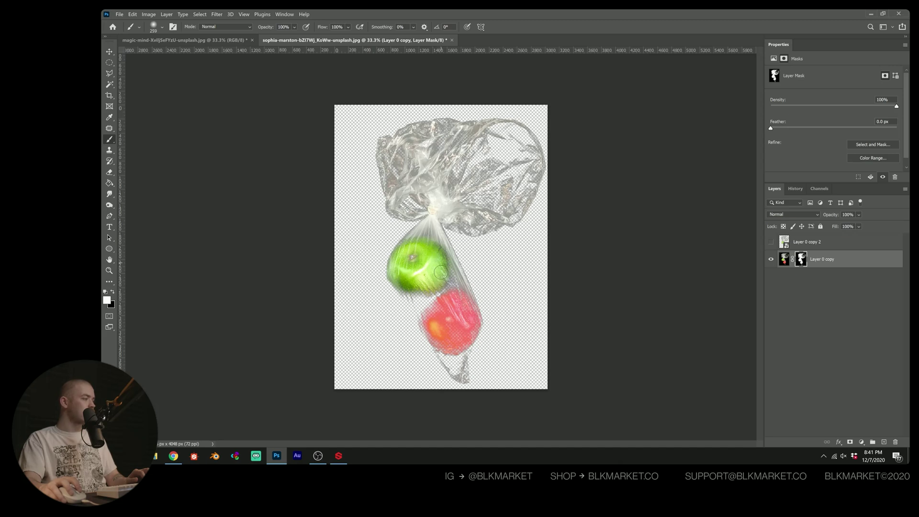
mouse_move(452, 311)
left_mouse_down()
mouse_move(463, 302)
mouse_move(437, 319)
left_mouse_up()
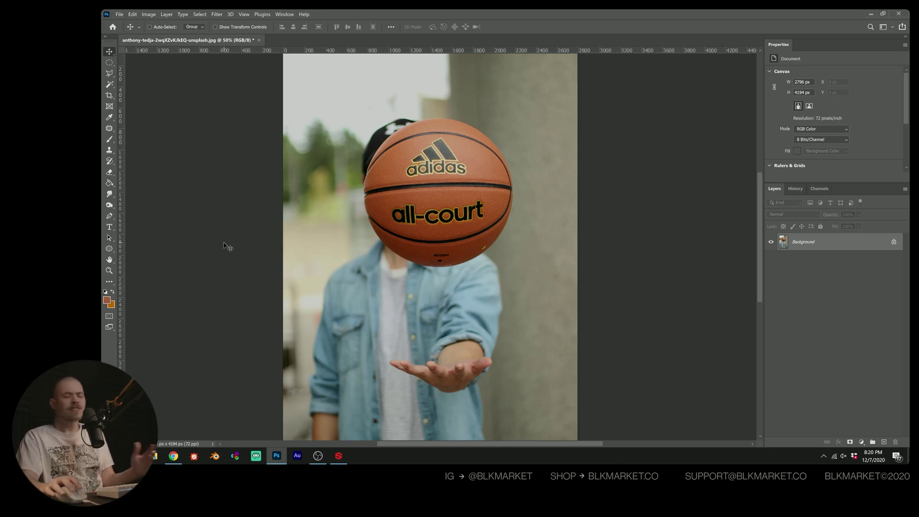
- Draw a circle about 1368 px wide with the Ellipse tool and move it over the basketball
left_click(109, 248)
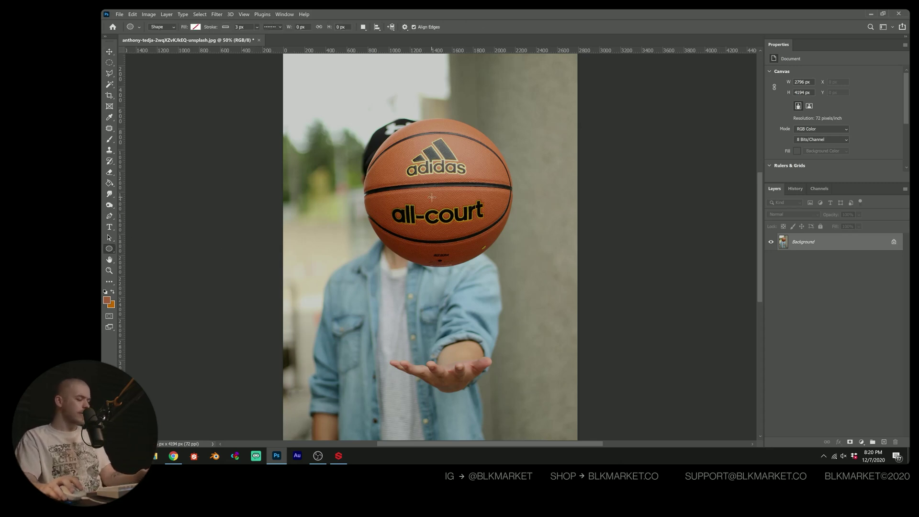
left_click_drag(438, 185, 509, 259)
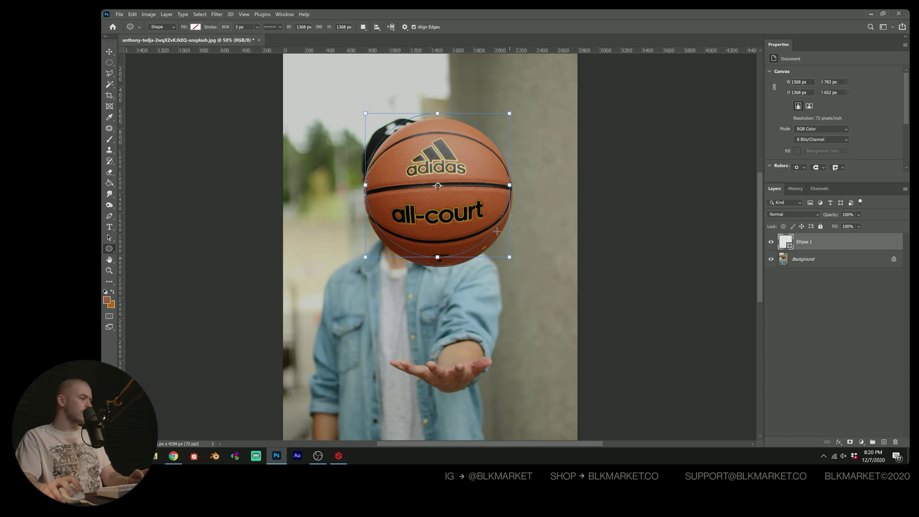
key("v")
left_click_drag(468, 220, 467, 220)
key("ctrl")
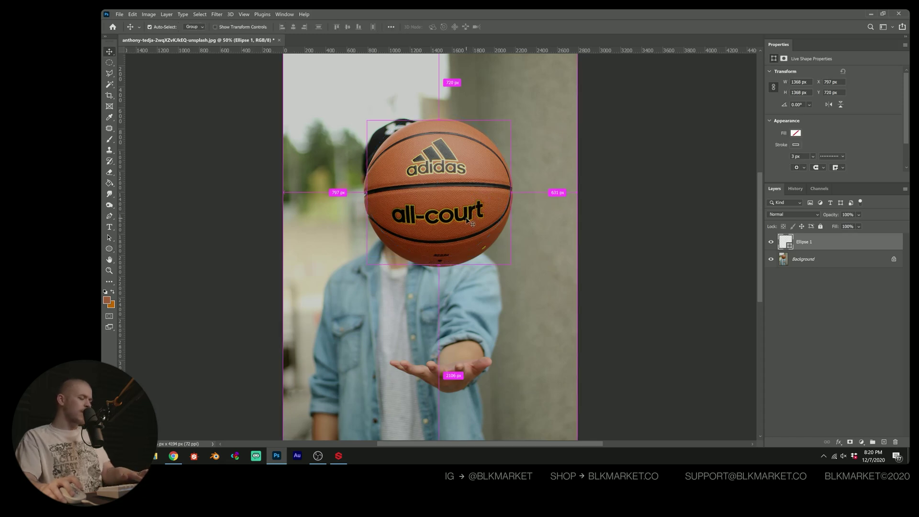
- Free-transform the ellipse by its individual corners and side so its outline matches the basketball's edge, and apply the transformation
key("ctrl+t")
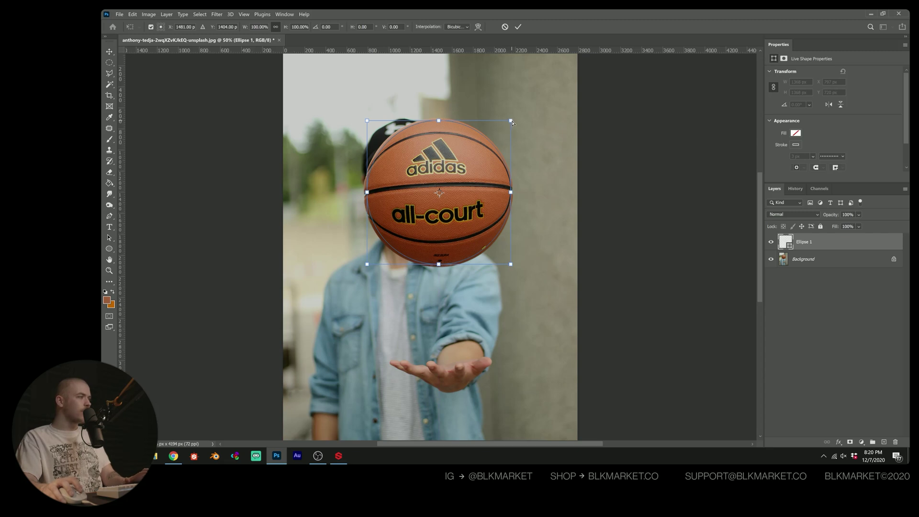
left_click_drag(512, 123, 512, 120)
left_click_drag(510, 264, 511, 269)
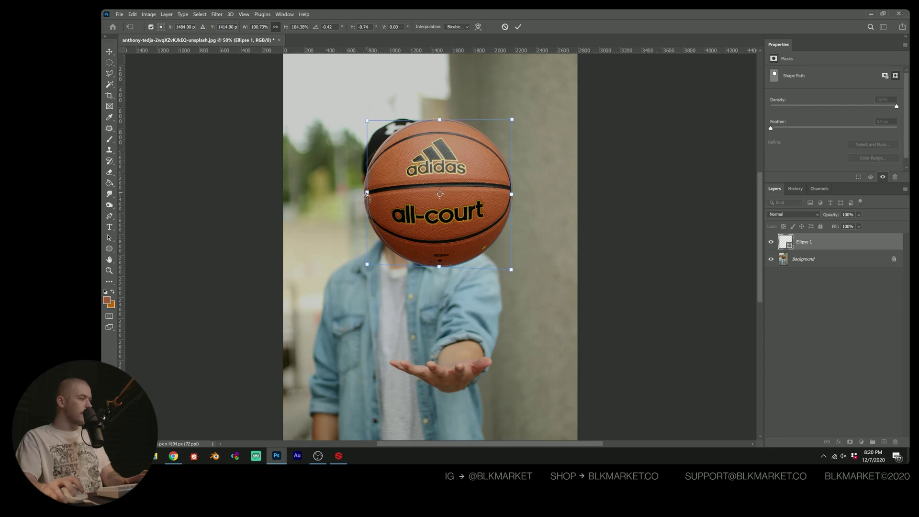
left_click_drag(366, 192, 362, 193)
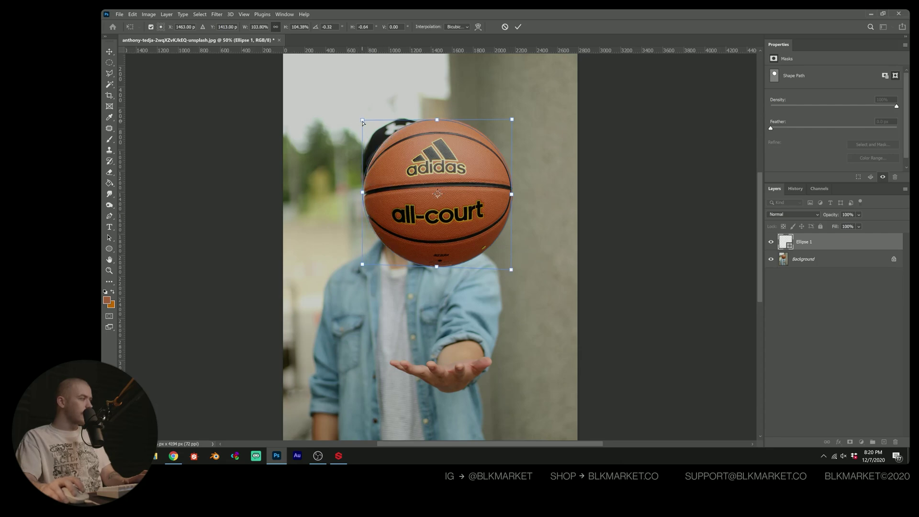
left_click_drag(362, 122, 364, 121)
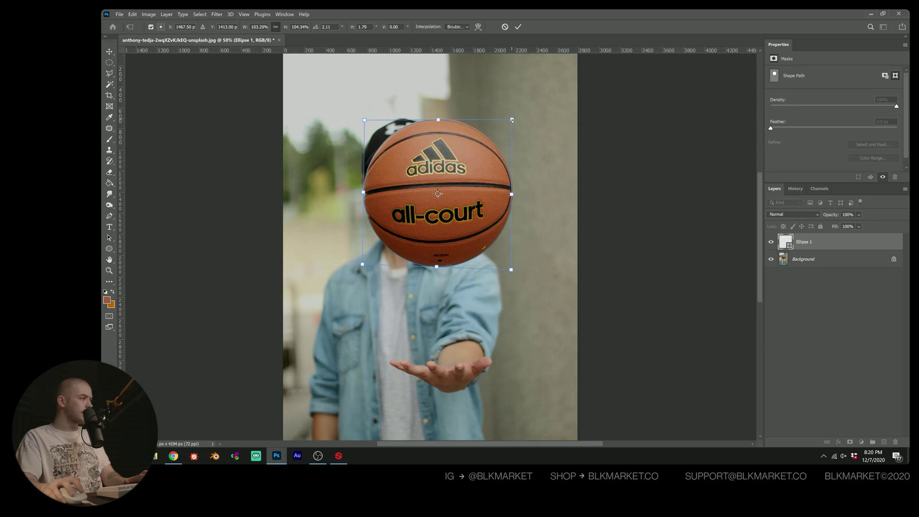
left_click_drag(512, 121, 511, 119)
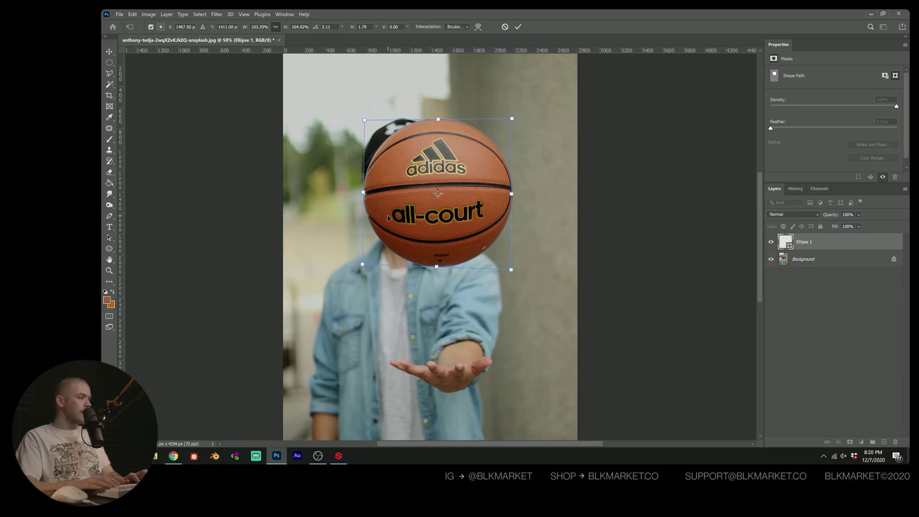
key("Return")
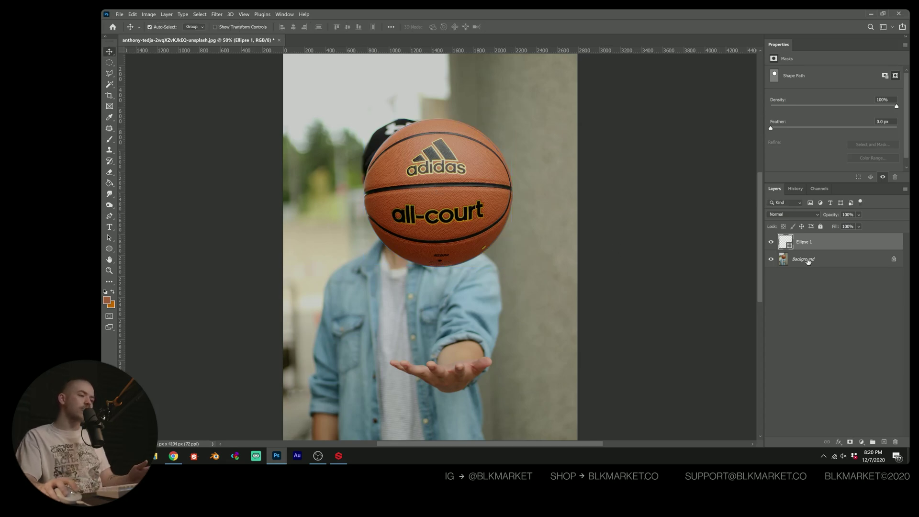
- Load the Ellipse 1 shape as a selection, hide that layer, and use the selection as a layer mask on the Background
left_click(785, 242, "ctrl")
left_click(770, 242)
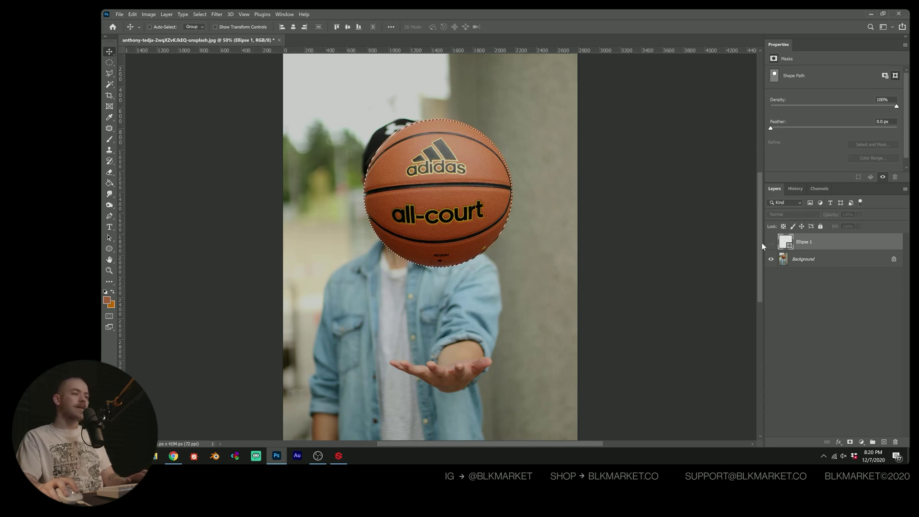
left_click(795, 259)
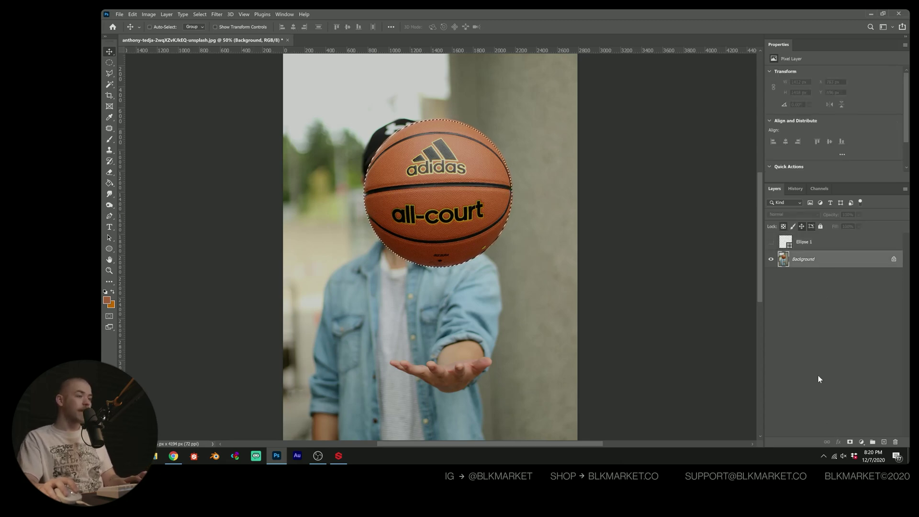
left_click(849, 442)
- Inspect the basketball's cut-out edge, open its mask in Select and Mask, and set the edge detection radius to 9 px
key("z")
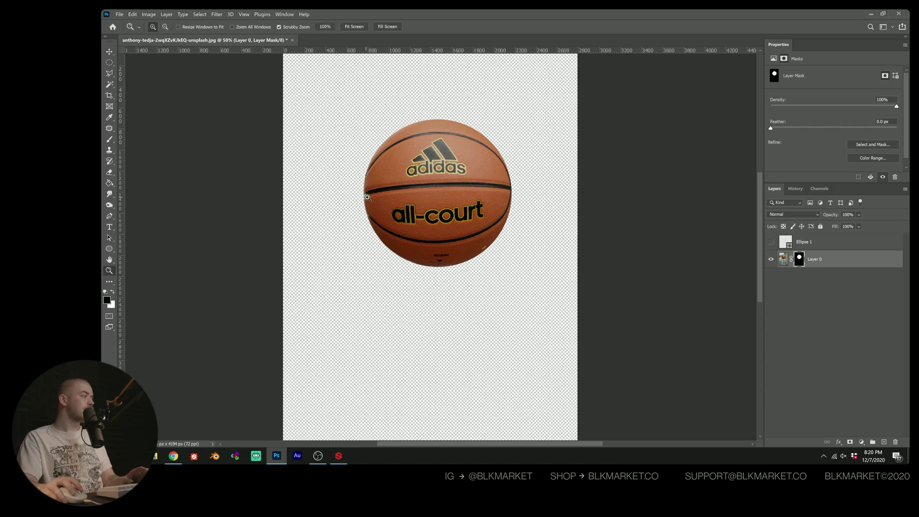
left_click_drag(367, 197, 381, 194)
key("v")
left_click_drag(550, 226, 487, 227)
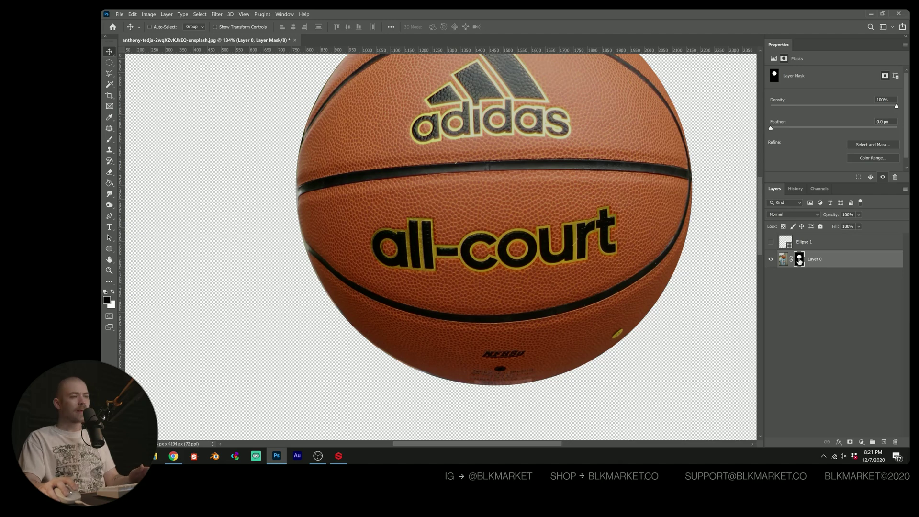
right_click(799, 260)
left_click(833, 324)
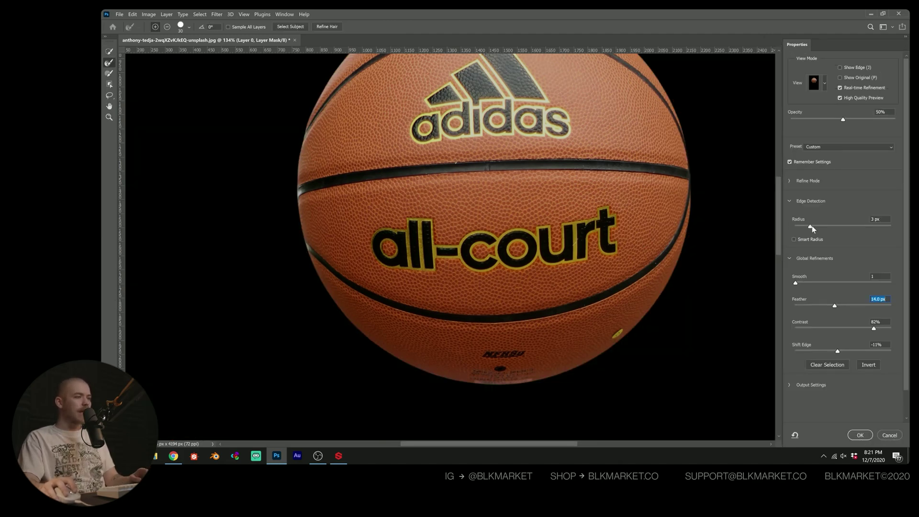
left_click_drag(811, 225, 831, 224)
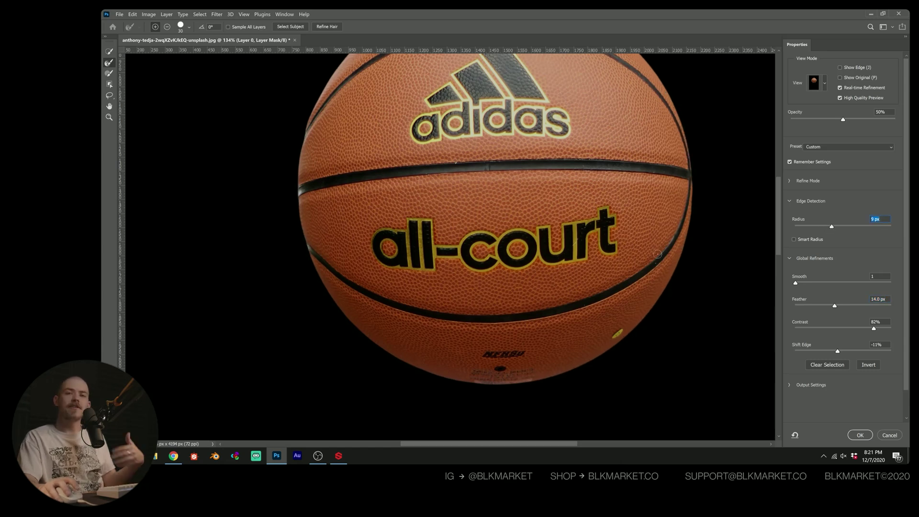
- Set the mask's feather to 15.1 px and its contrast to 95% while viewing the basketball's edge close up
left_click_drag(293, 148, 319, 162)
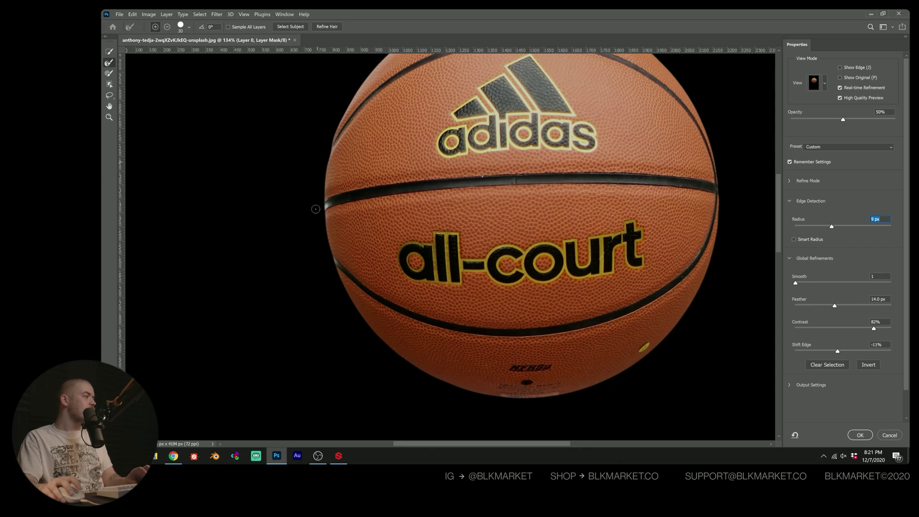
key("z")
left_click_drag(327, 249, 339, 249)
scroll(340, 249, "up", 3)
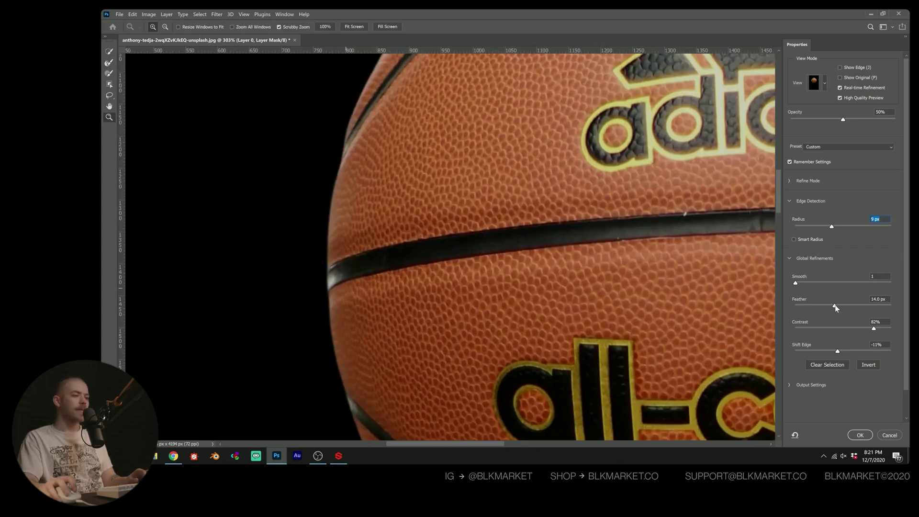
mouse_move(835, 305)
left_mouse_down()
mouse_move(845, 305)
mouse_move(834, 305)
left_mouse_up()
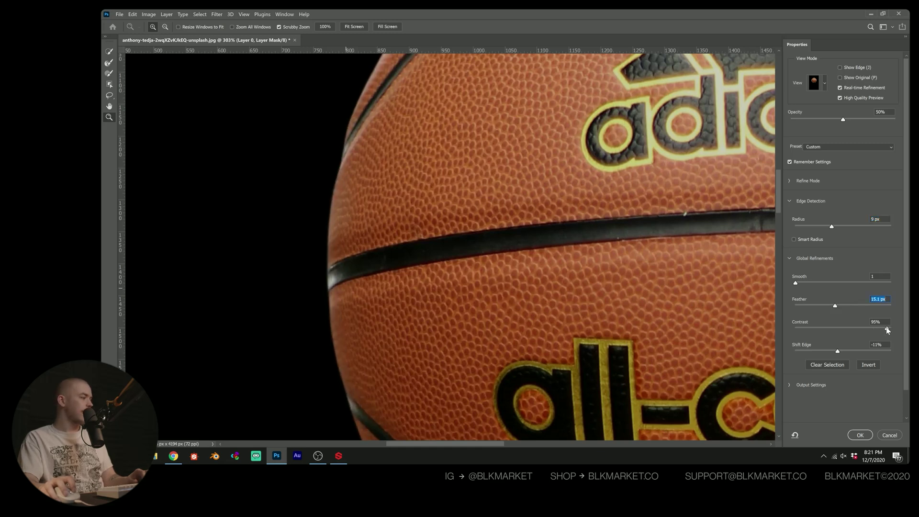
- Reduce the edge radius and feather, check the result around the basketball's edge, and apply the refinement to the mask
left_click_drag(831, 226, 822, 231)
left_click_drag(831, 305, 824, 305)
left_click_drag(571, 311, 314, 188)
left_click_drag(655, 191, 519, 430)
left_click_drag(209, 228, 622, 112)
left_click(860, 435)
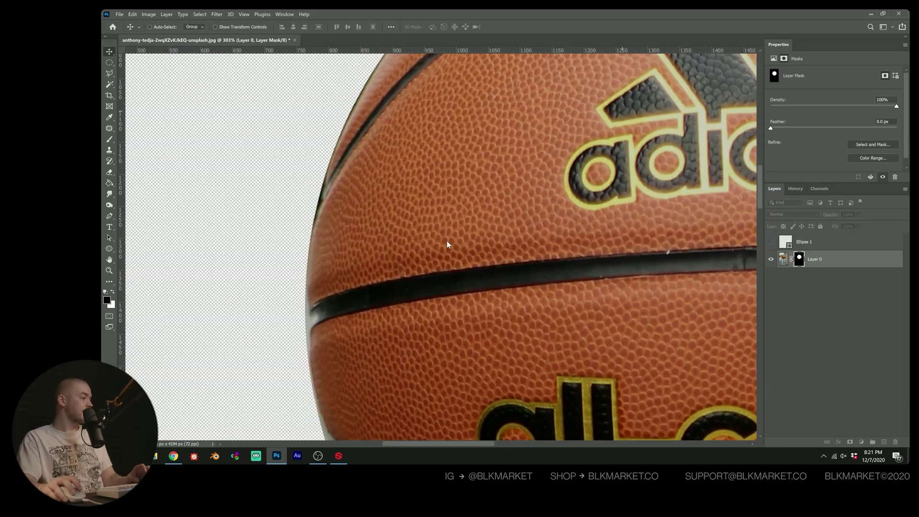
scroll(450, 229, "down", 10)
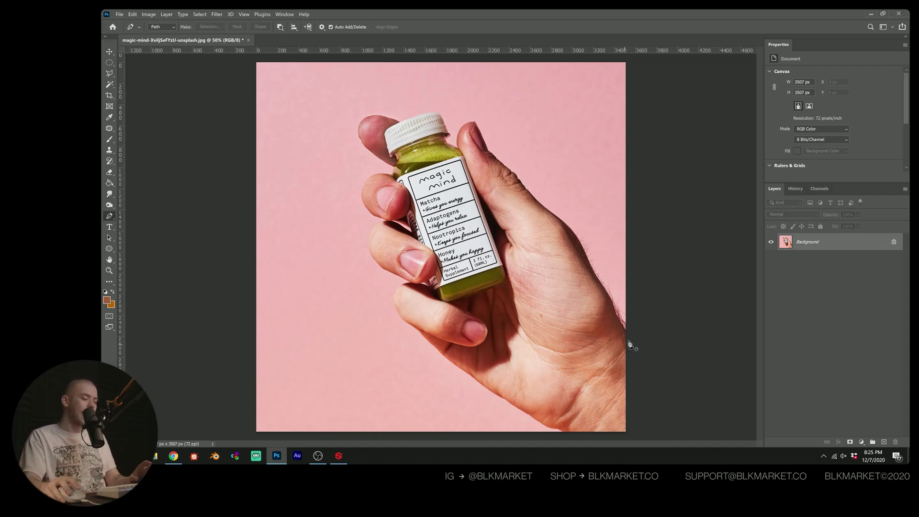
key("z")
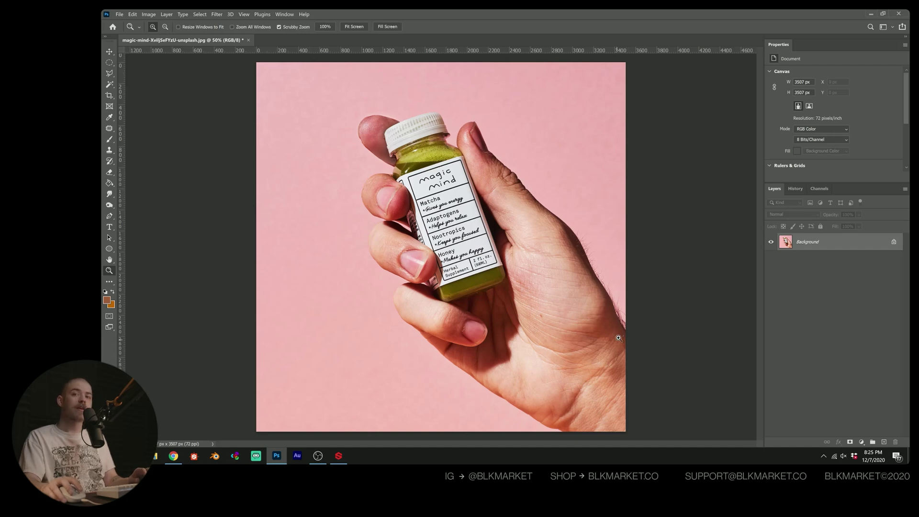
- Start a Pen path at the image's edge beside the wrist and curve it along the hairy outer edge of the hand
left_click(619, 329)
left_click(618, 326)
key("p")
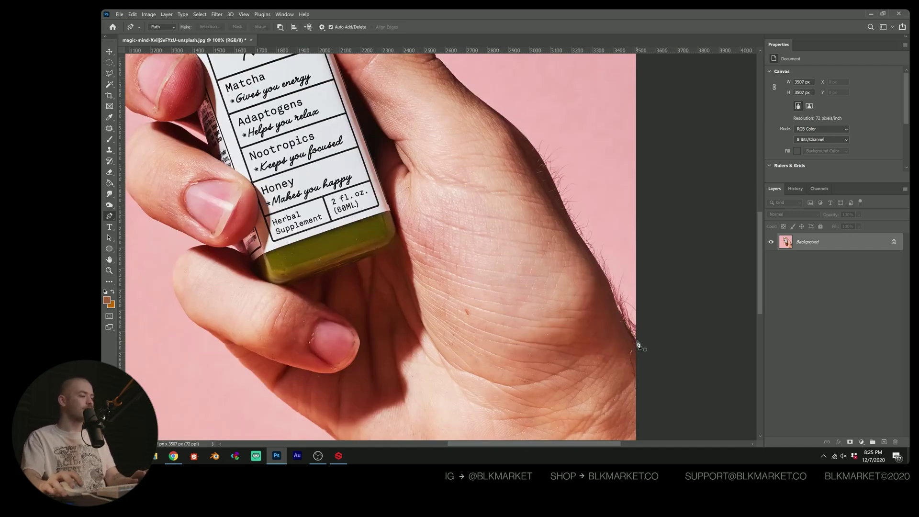
left_click_drag(606, 330, 607, 351)
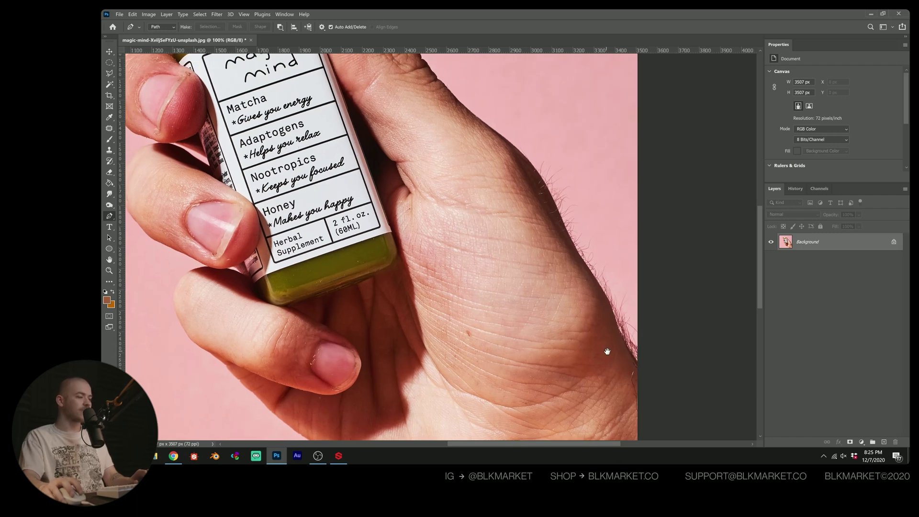
left_click(638, 365)
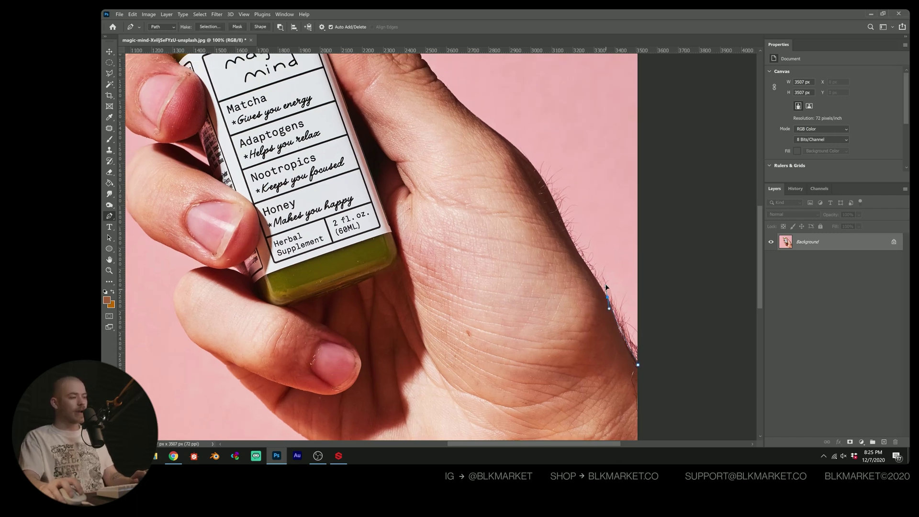
left_click_drag(605, 286, 593, 257)
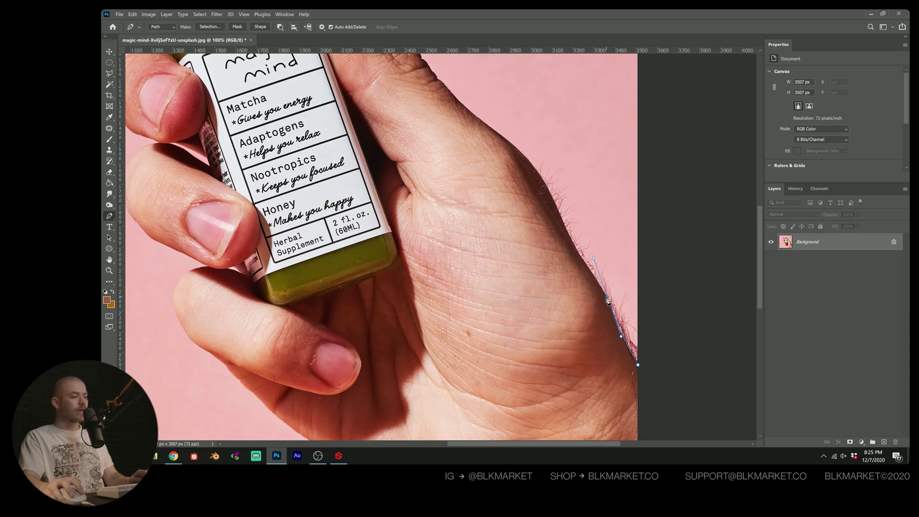
left_click(565, 227)
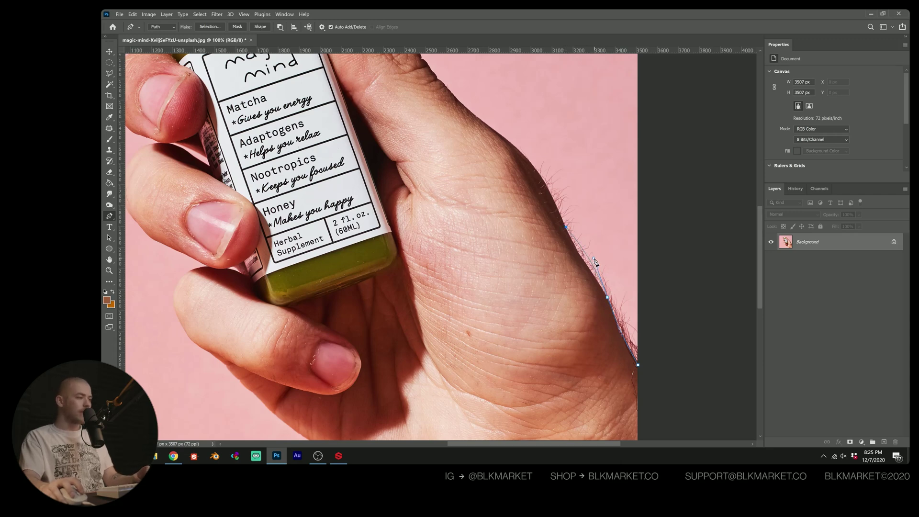
left_click_drag(593, 260, 585, 268)
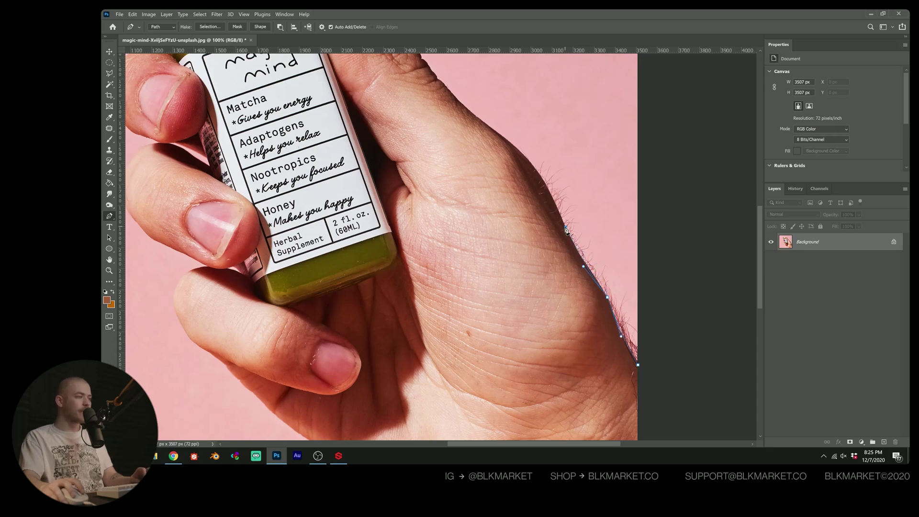
- Continue the pen path along the outer edge of the hand up to just below the thumb's knuckle
scroll(551, 225, "up", 3)
scroll(550, 225, "left", 1)
left_click_drag(522, 221, 504, 259)
left_click(484, 238)
left_click(505, 259)
scroll(504, 260, "up", 6)
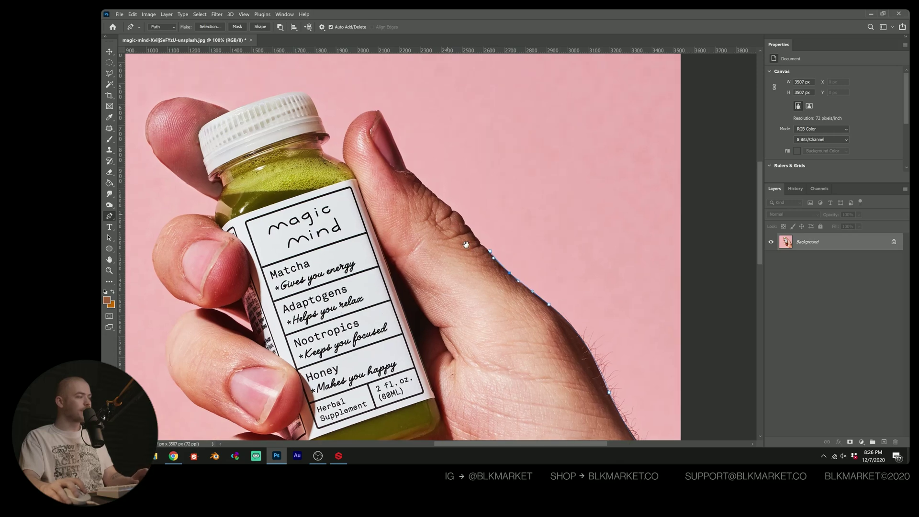
- Adjust the path's anchors and handles below the thumb's knuckle creases so the curve follows the skin edge
left_click(535, 283, "ctrl")
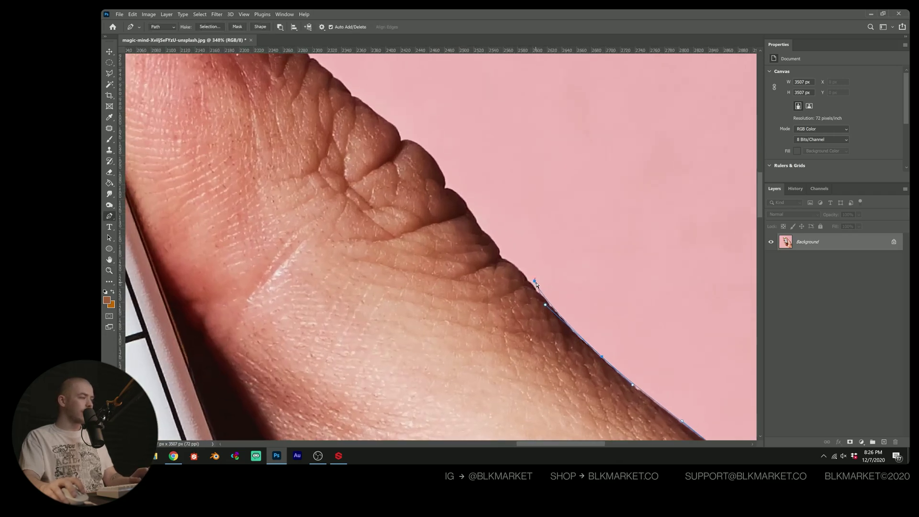
left_click_drag(535, 283, 547, 305)
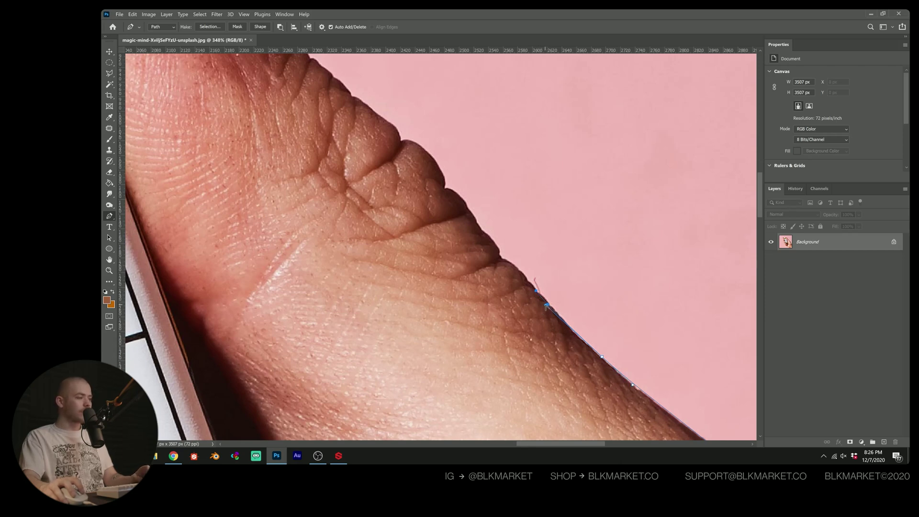
left_click_drag(609, 375, 534, 279)
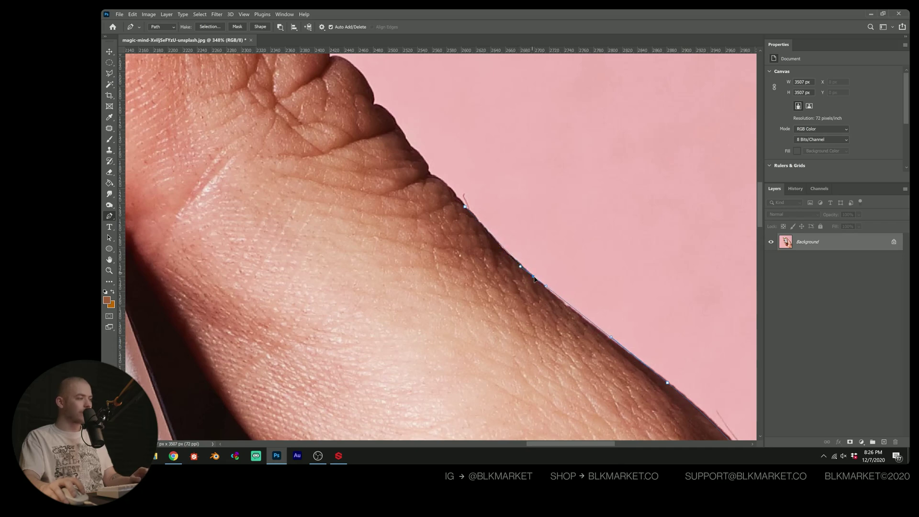
left_click_drag(464, 237, 519, 301)
left_click(519, 271)
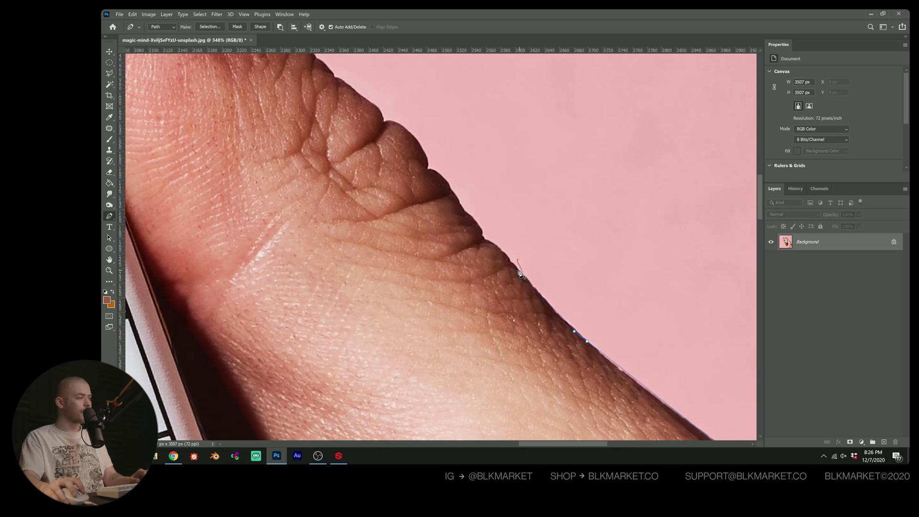
- Trace the path to the first knuckle crease and make its anchor a corner by removing the outgoing handle
left_click_drag(508, 262, 495, 259)
key("super")
key("super")
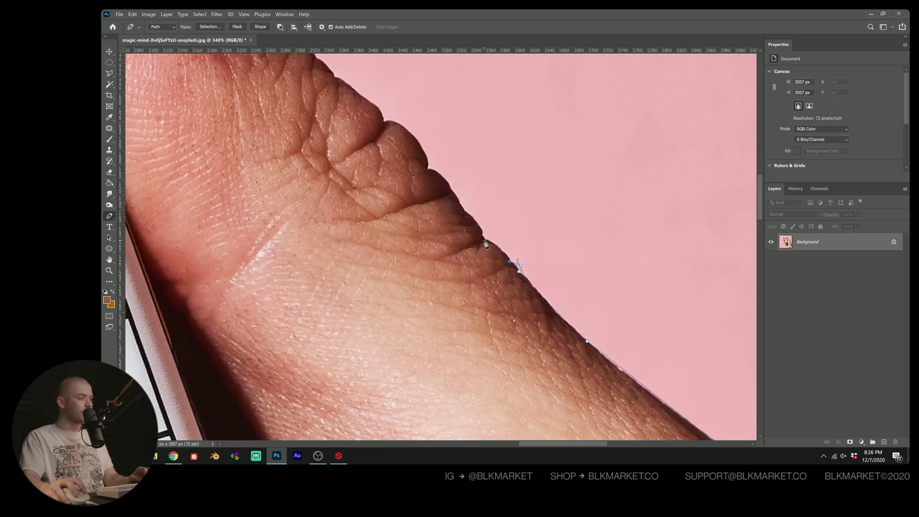
left_click_drag(484, 240, 463, 234)
left_click(484, 240, "alt")
- Extend the path over the next knuckle fold and add anchor points to fit the curve to its edge
left_click_drag(428, 170, 408, 169)
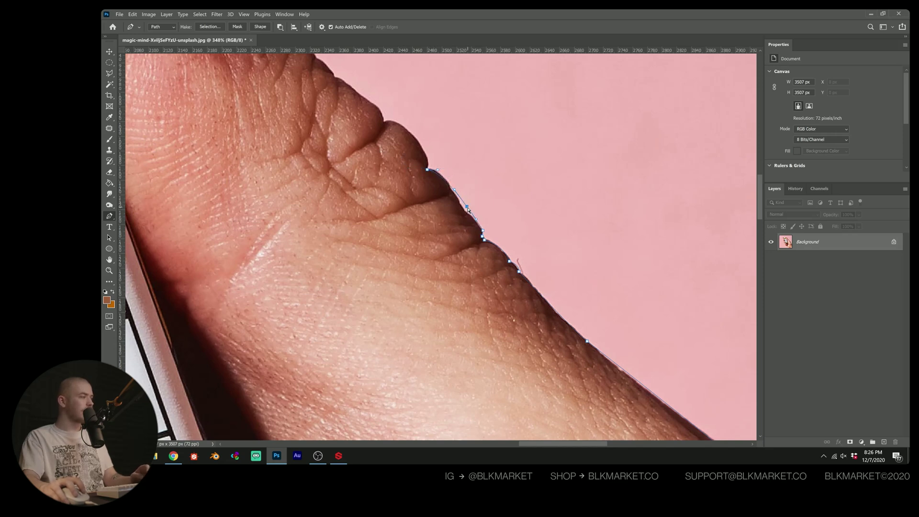
left_click(464, 206)
left_click(444, 183)
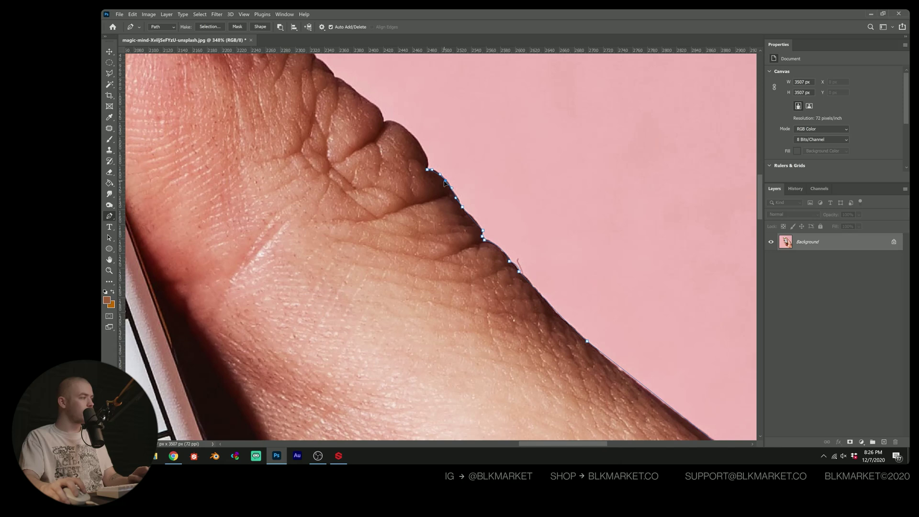
left_click(472, 218)
left_click_drag(422, 169, 495, 242)
- Trace the large rounded knuckle fold to the following crease, adding an anchor point and shaping the curve along the skin
key("z")
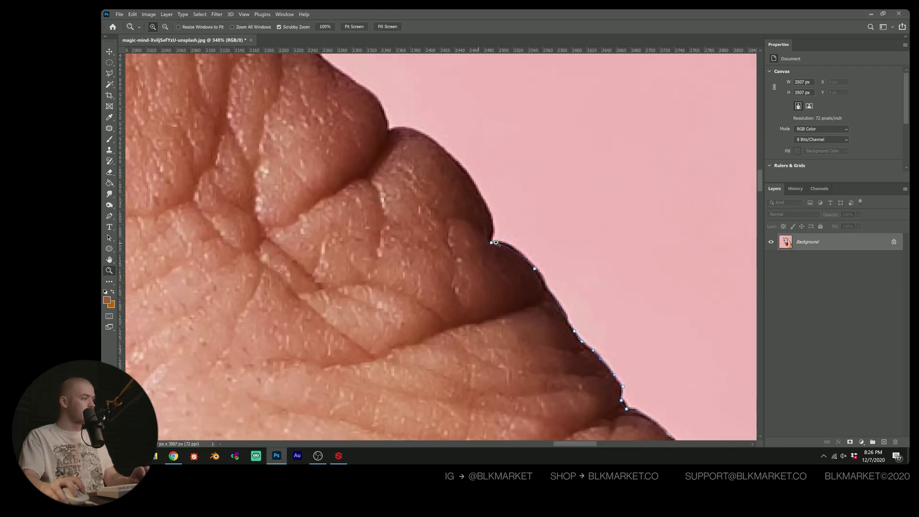
left_click(496, 243)
left_click(502, 277)
key("p")
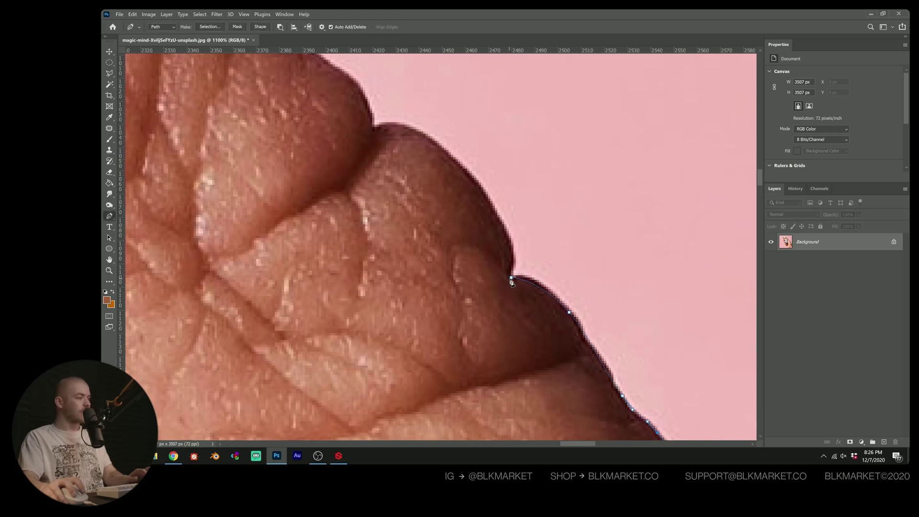
left_click(511, 278)
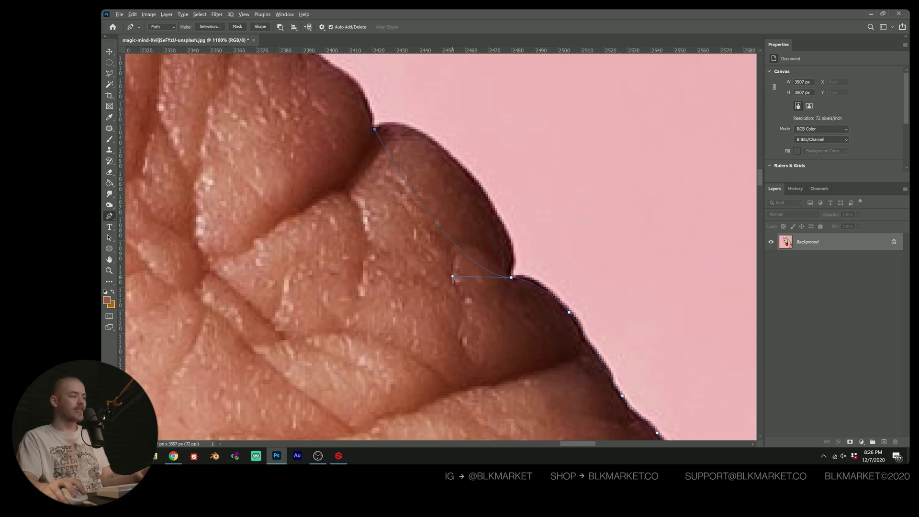
left_click_drag(452, 277, 538, 202)
left_click_drag(437, 165, 431, 140)
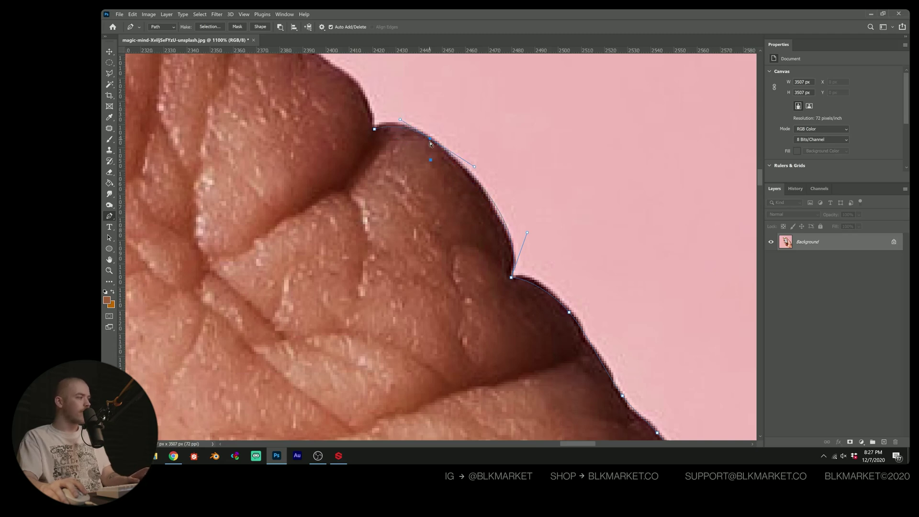
- Carry the path from that crease across the next broad skin fold, adding and repositioning anchor points to match its contour
left_click_drag(425, 214, 494, 320)
left_click_drag(369, 238, 479, 320)
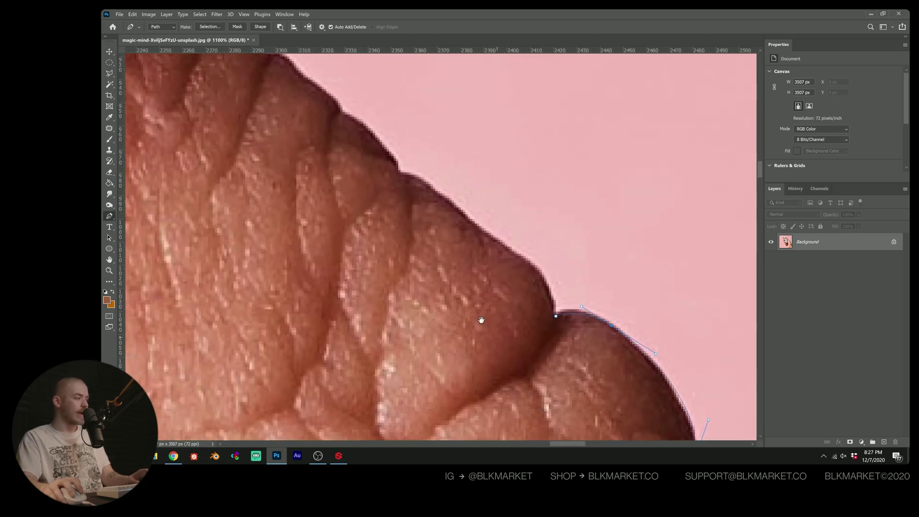
left_click(556, 317)
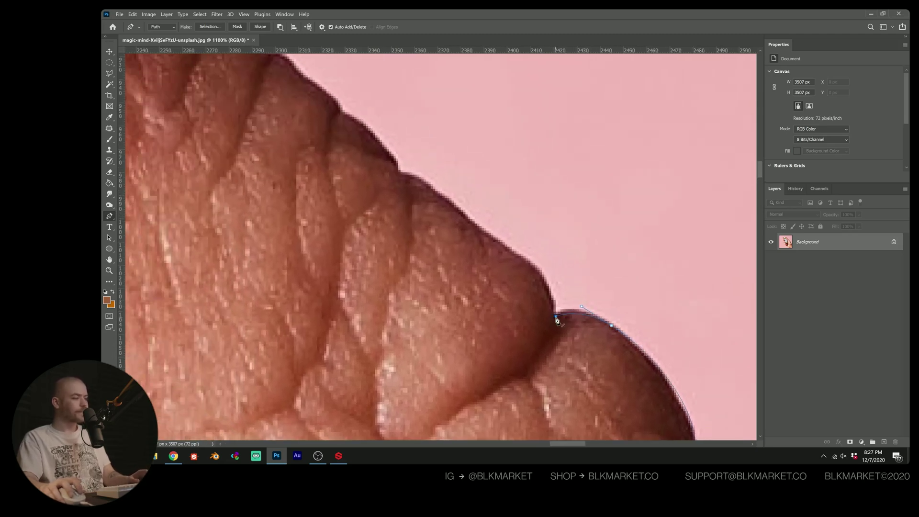
left_click(398, 174)
left_click_drag(418, 193, 425, 186)
key("ctrl+z")
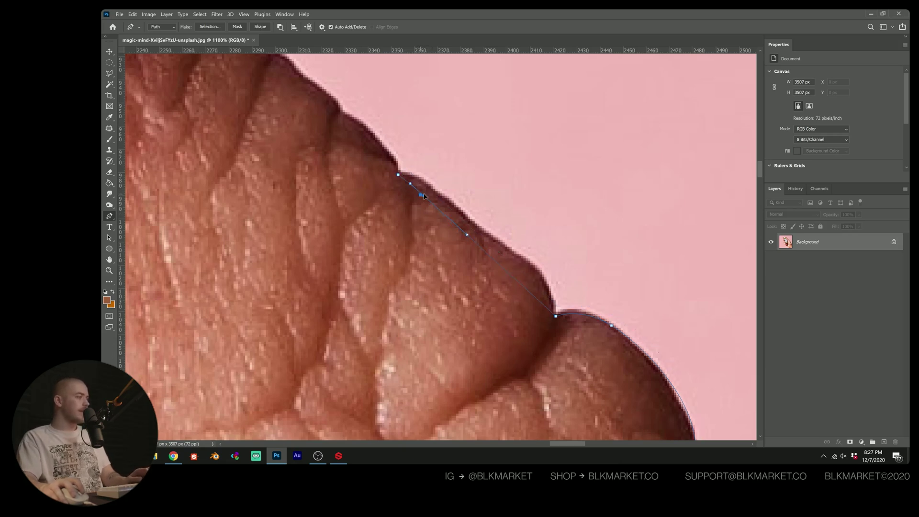
left_click_drag(424, 196, 435, 190)
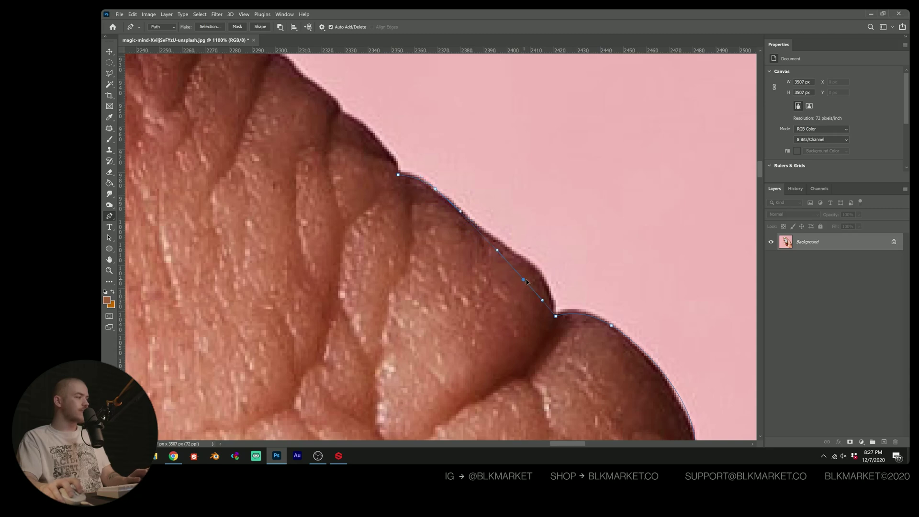
left_click_drag(526, 282, 520, 260)
left_click(490, 232)
left_click_drag(490, 232, 488, 233)
- Trace the path over the remaining small skin folds up to the base of the thumbnail and adjust the curve
left_click_drag(395, 199, 513, 285)
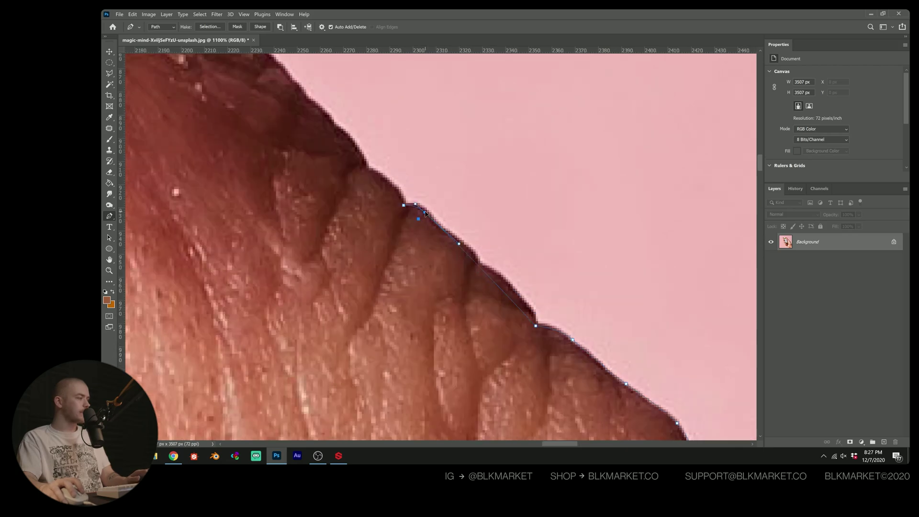
left_click(508, 282)
left_click_drag(335, 156, 505, 275)
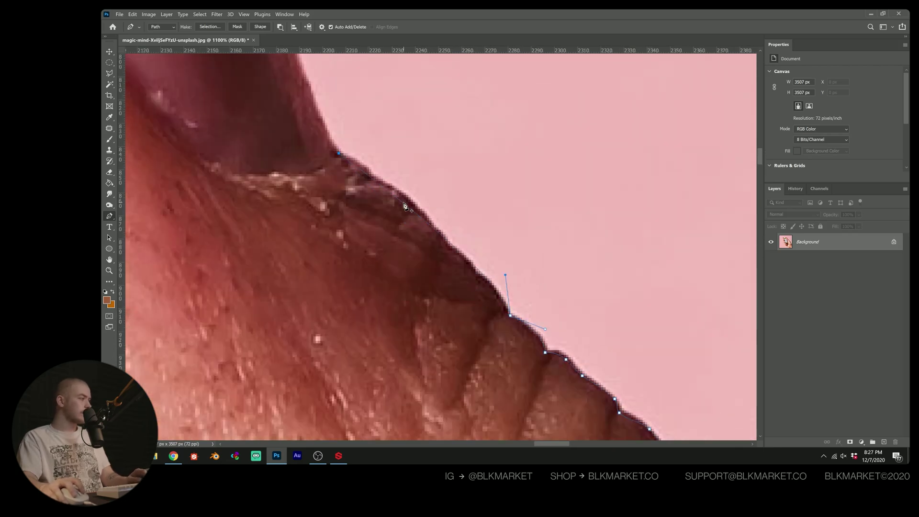
left_click_drag(420, 253, 416, 250)
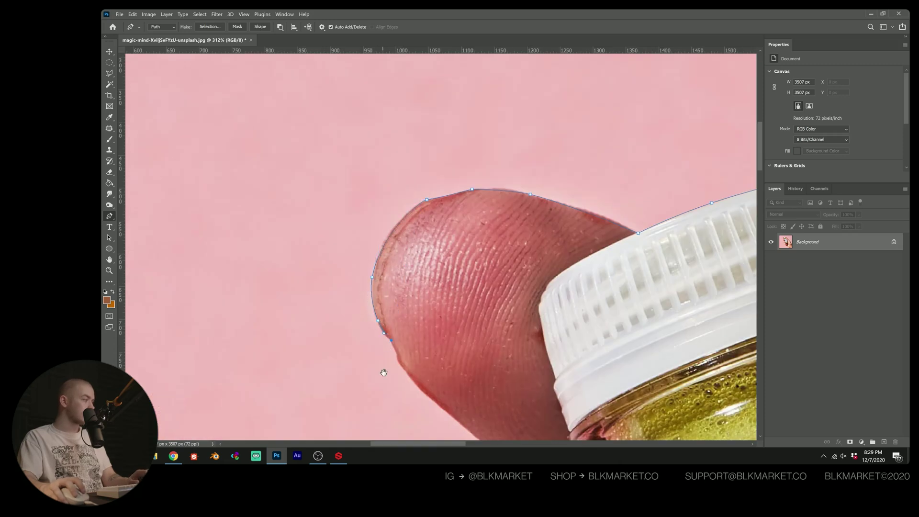
- Trace the path around the fingertip behind the cap and down the other fingers, closing it around the hand and bottle
scroll(374, 241, "down", 3)
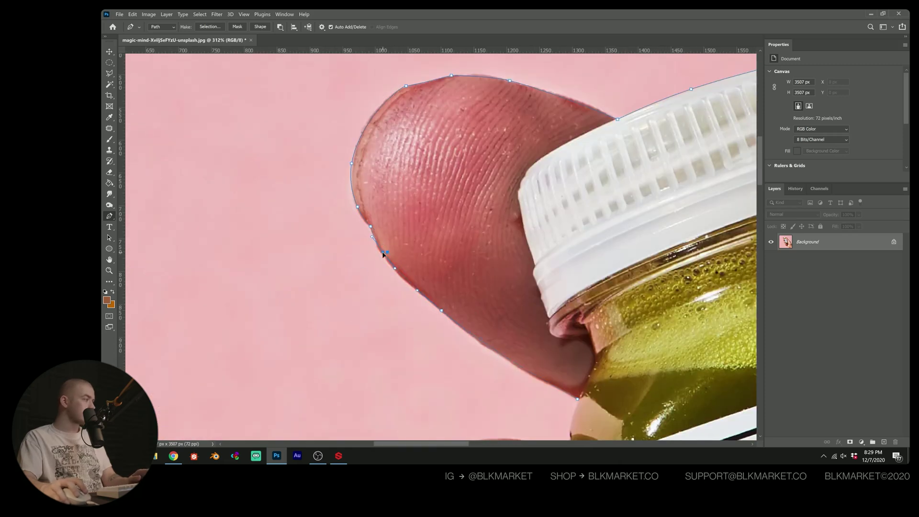
left_click_drag(465, 308, 460, 305)
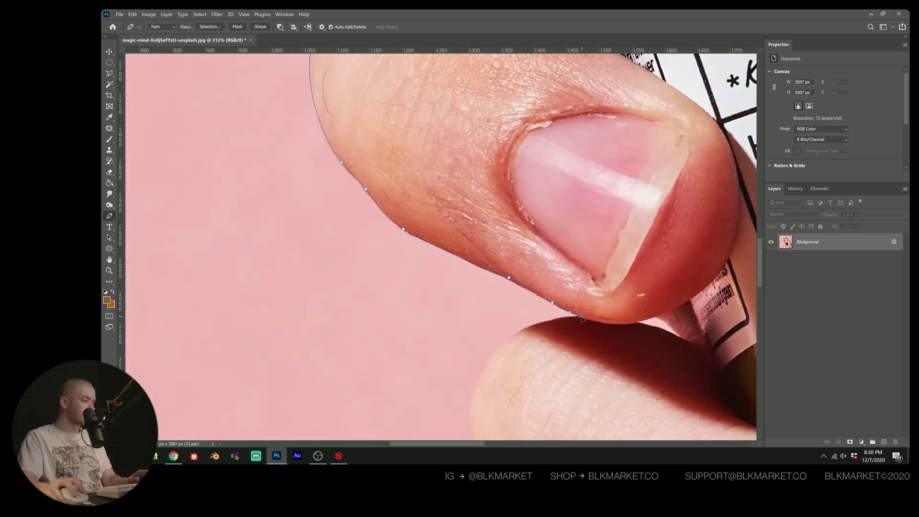
left_click_drag(436, 148, 440, 124)
left_click_drag(498, 316, 386, 100)
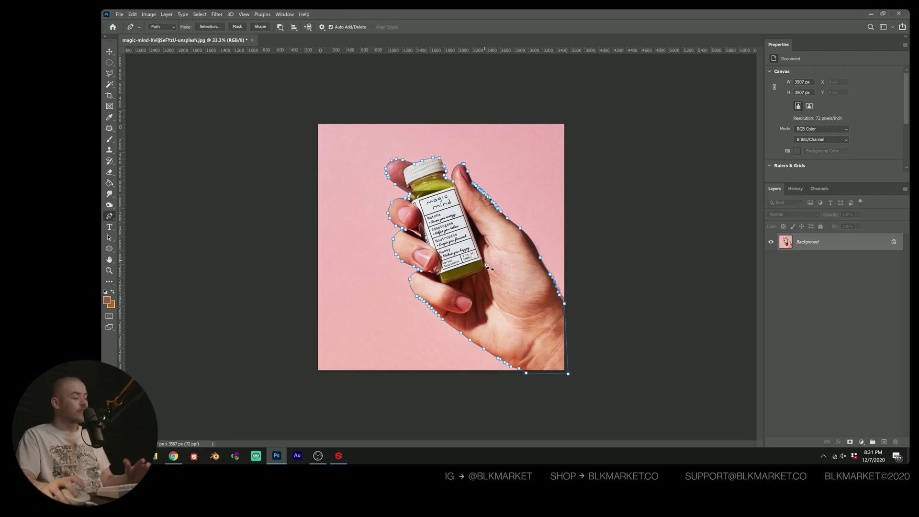
- Convert the closed hand path into a new anti-aliased selection with a 0 px feather radius
right_click(485, 264)
left_click(511, 296)
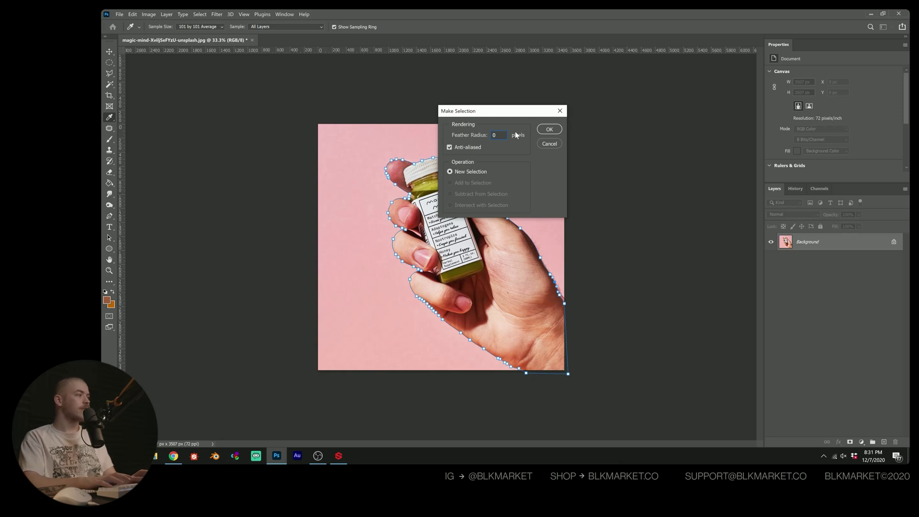
key("Return")
- Add a layer mask from the selection and invert the mask to keep the hand and bottle instead of the pink background
left_click(849, 441)
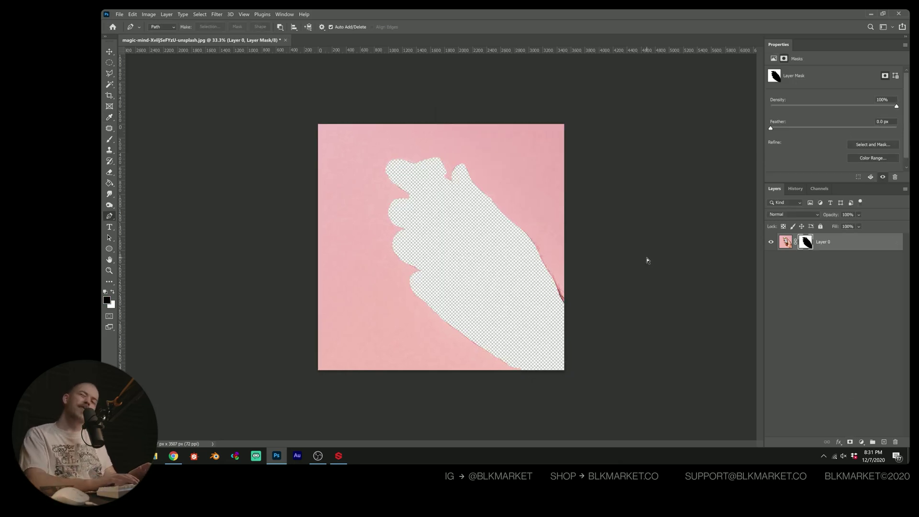
key("ctrl+i")
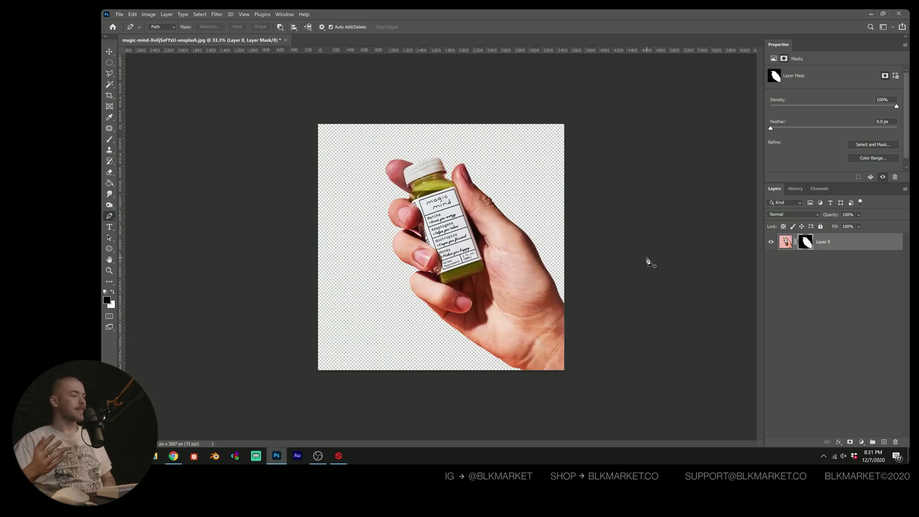
left_click(856, 276)
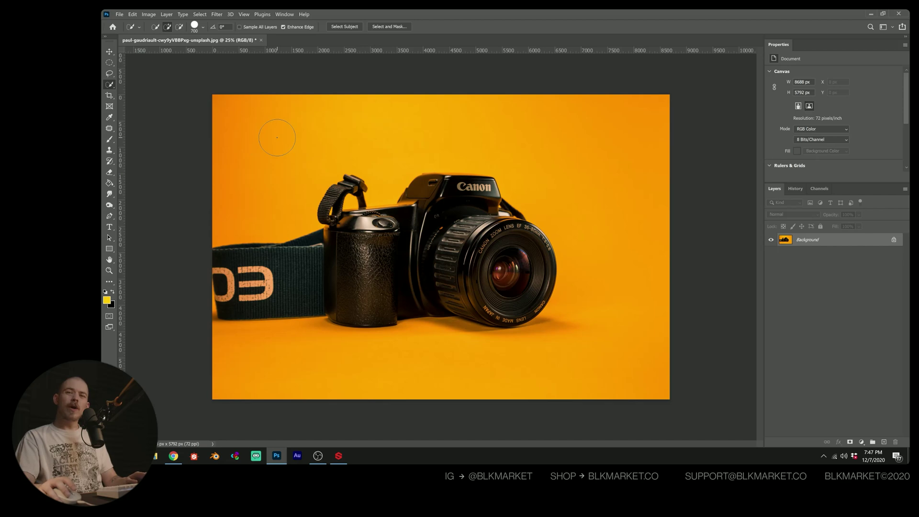
- Paint a Quick Selection stroke in the camera photo from the orange background above the strap to the camera body
mouse_move(264, 197)
left_mouse_down()
mouse_move(262, 154)
mouse_move(335, 113)
mouse_move(532, 128)
mouse_move(615, 252)
mouse_move(584, 359)
mouse_move(398, 199)
mouse_move(404, 205)
mouse_move(370, 236)
mouse_move(367, 226)
mouse_move(406, 223)
mouse_move(384, 223)
left_mouse_up()
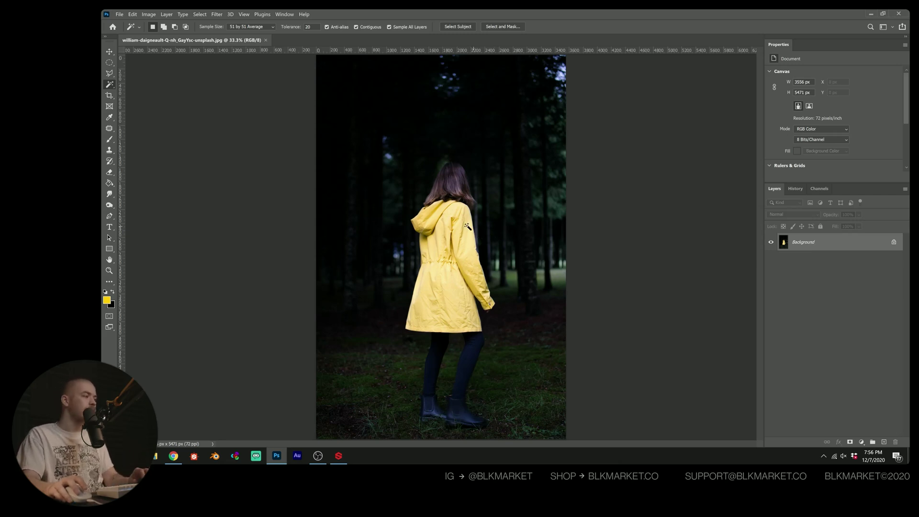
- Try to select the yellow coat with the Magic Wand at a 51 by 51 Average sample size and tolerance 20
scroll(460, 282, "up", 2)
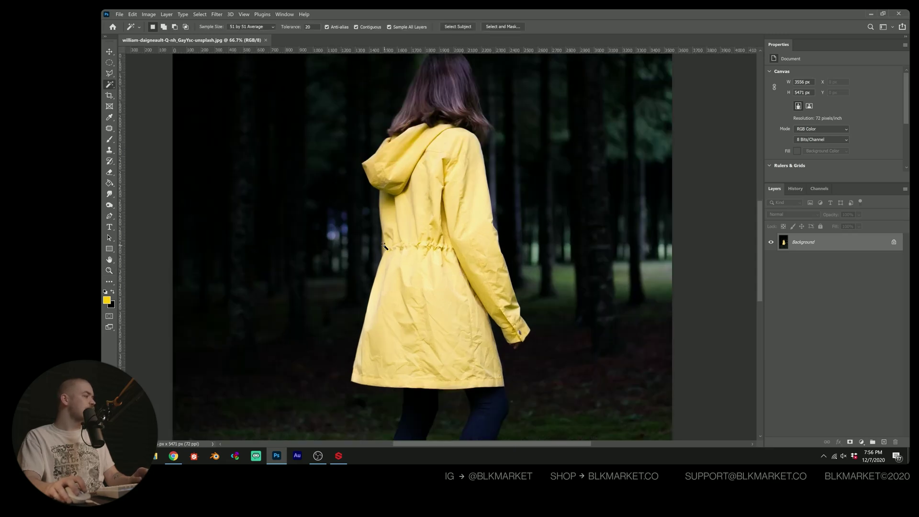
left_click(422, 302)
left_click(458, 212, "shift")
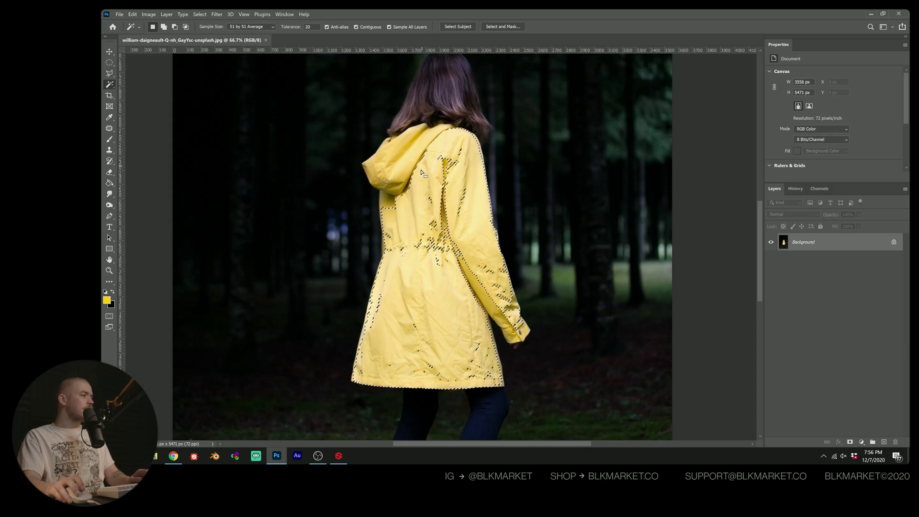
- Set the Magic Wand sample size to 101 by 101 Average and tolerance to 50, clear the selection, and retry it on the coat
left_click(252, 28)
left_click(253, 71)
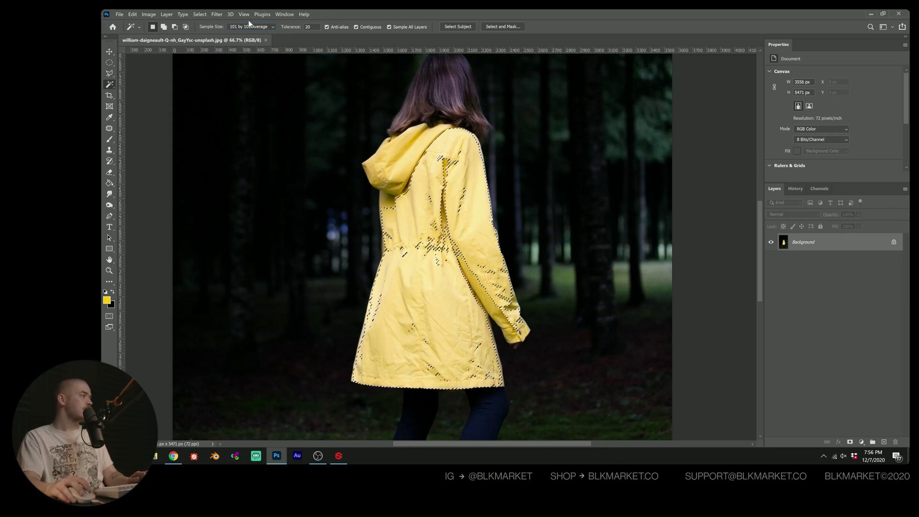
left_click(284, 27)
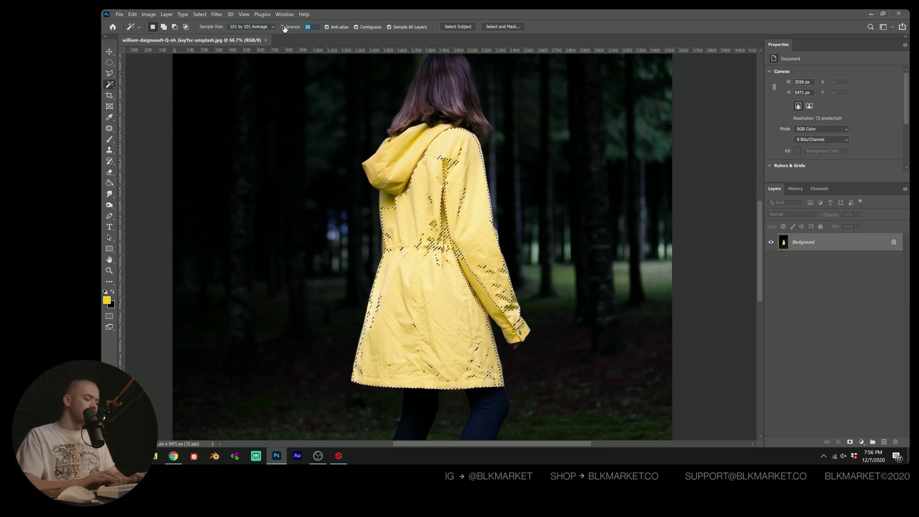
type("50")
key("ctrl+d")
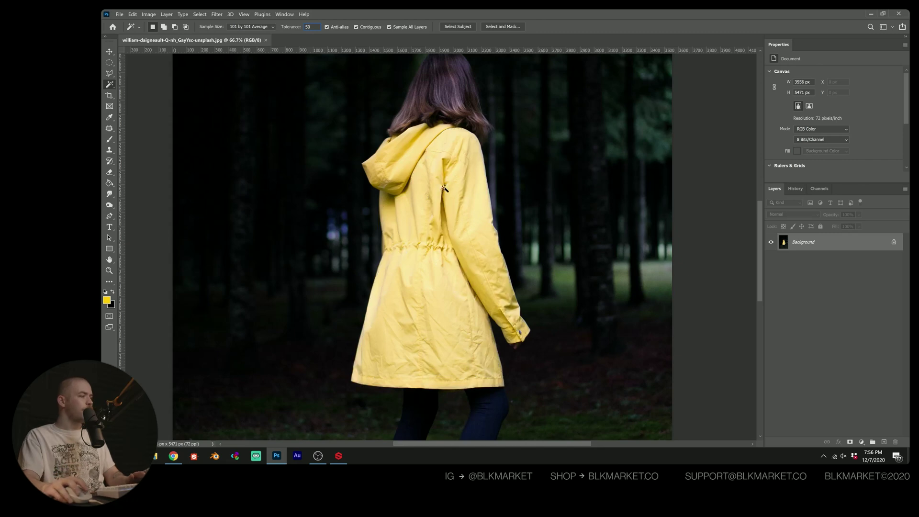
left_click(432, 247)
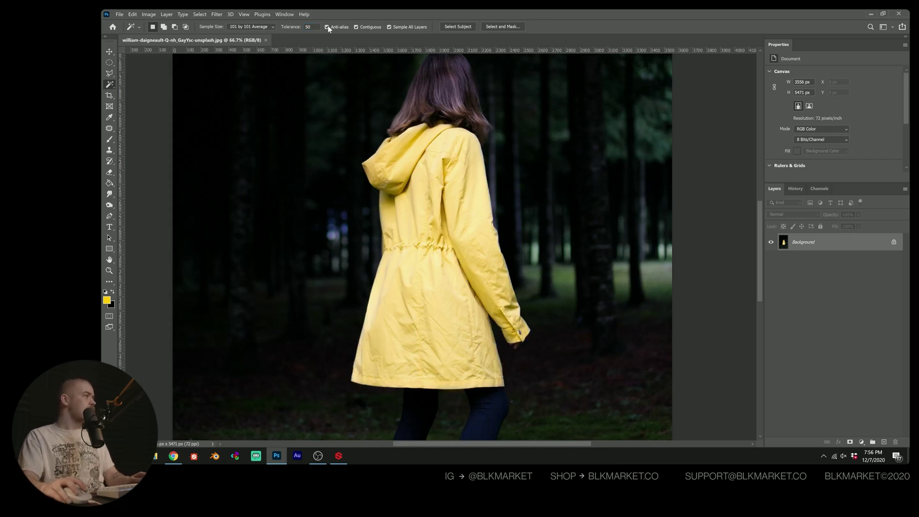
- Select the whole yellow coat with a Magic Wand tolerance of 80 and add a layer mask from the selection
left_click(312, 27)
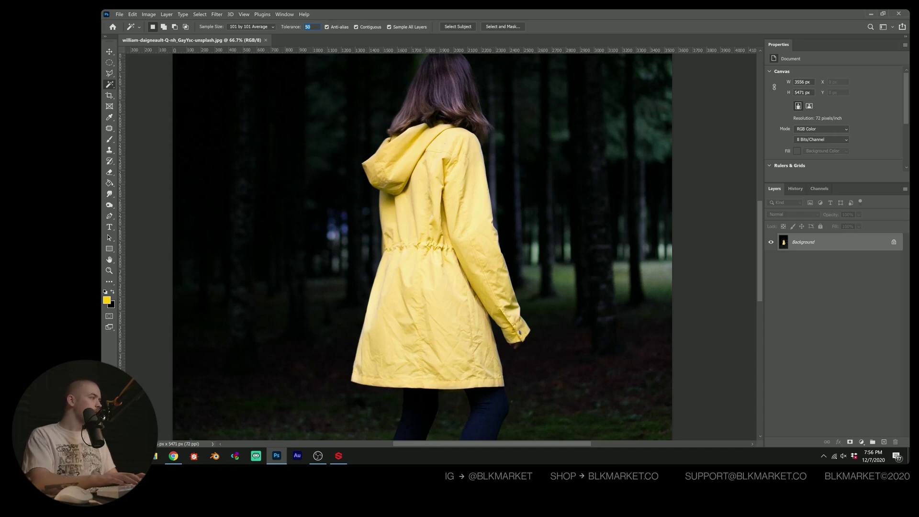
type("80")
left_click(461, 246)
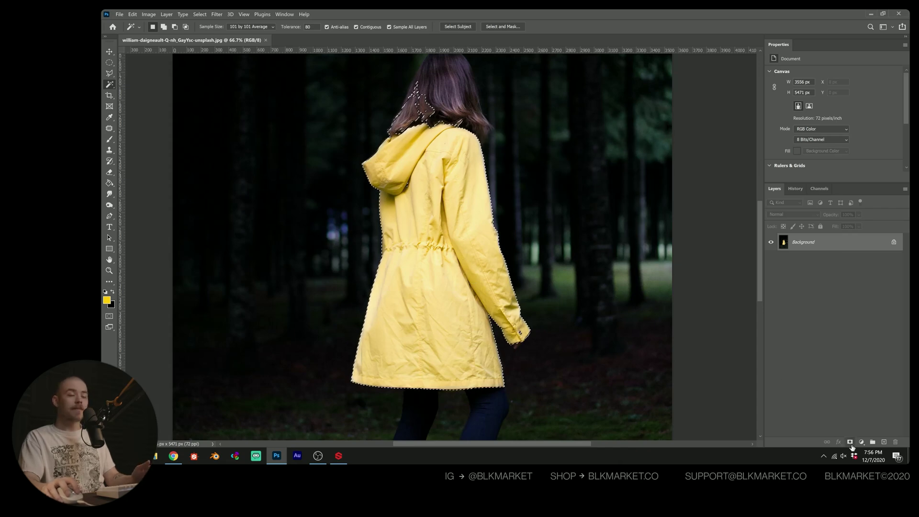
left_click(850, 442)
- Try painting white with a 45 px brush on the mask around the hair tip above the coat
key("ctrl+space")
left_click_drag(412, 116, 479, 116)
key("b")
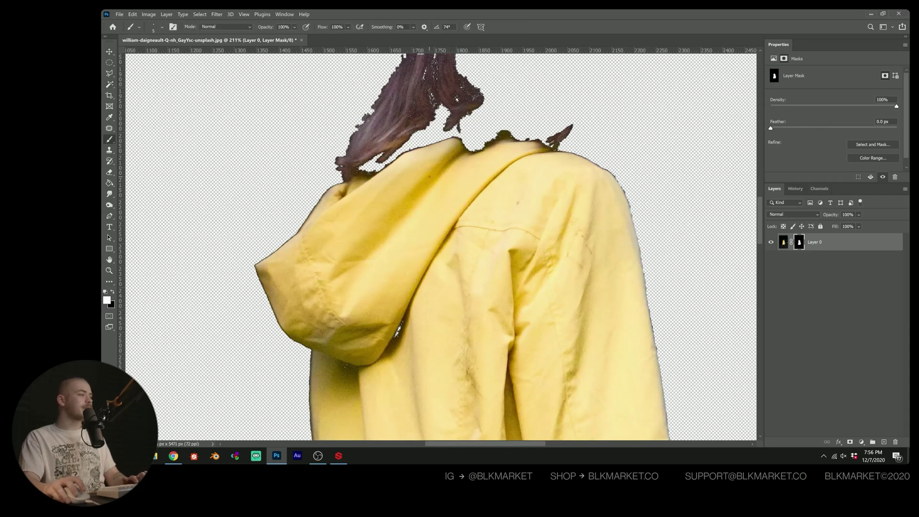
scroll(432, 188, "up", 5)
right_click(419, 142)
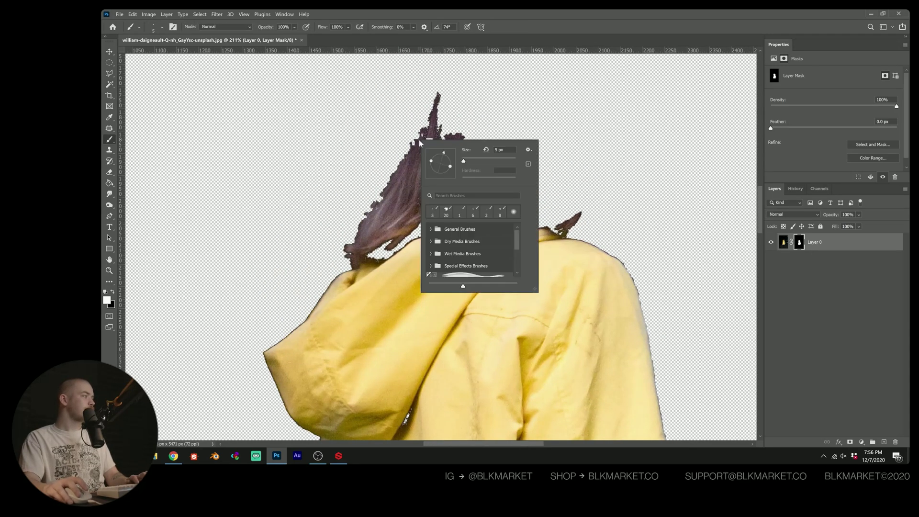
left_click(473, 160)
mouse_move(447, 106)
left_mouse_down()
mouse_move(437, 93)
mouse_move(435, 113)
left_mouse_up()
key("ctrl+z")
- Paint black on the layer mask with an enlarged Hard Round brush to hide the leftover hair above the coat's hood
key("x")
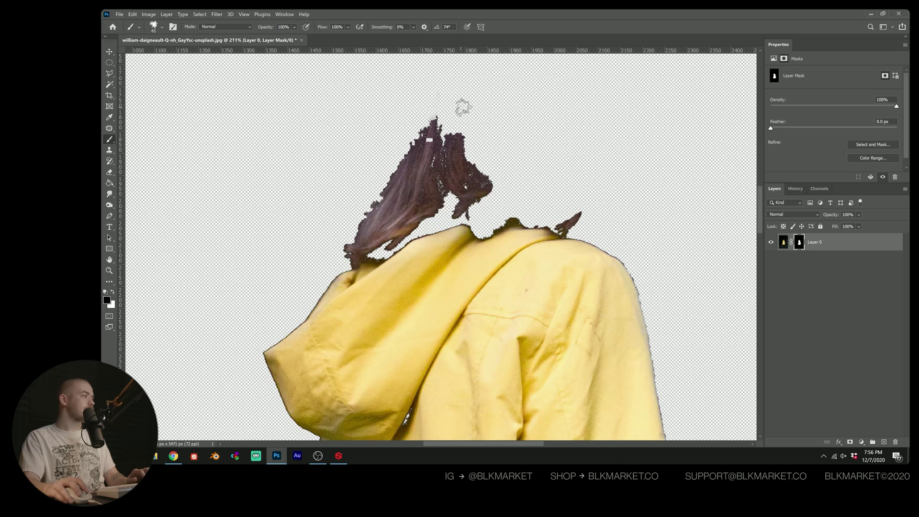
right_click(463, 107)
left_click(475, 199)
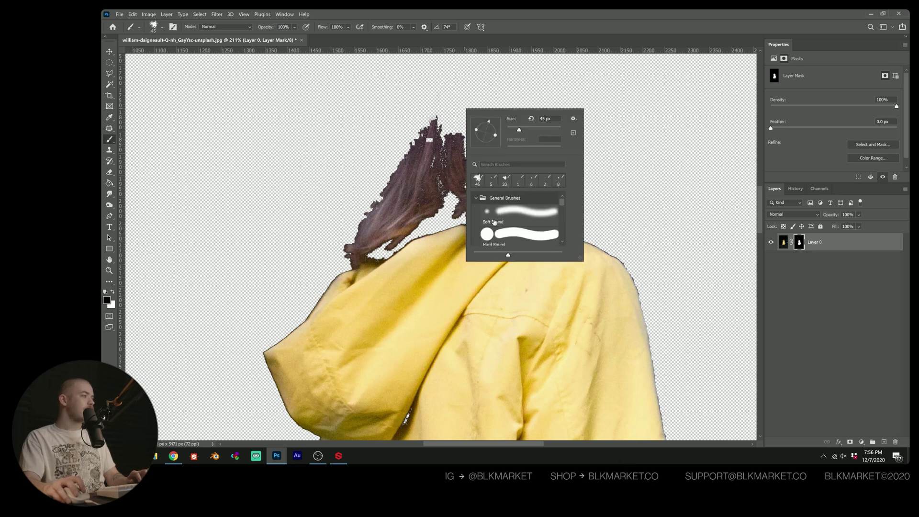
left_click(508, 232)
mouse_move(420, 142)
left_mouse_down()
mouse_move(451, 116)
mouse_move(424, 152)
mouse_move(442, 161)
mouse_move(462, 139)
mouse_move(411, 155)
mouse_move(344, 225)
mouse_move(335, 247)
mouse_move(382, 234)
mouse_move(426, 203)
mouse_move(404, 187)
mouse_move(499, 180)
mouse_move(443, 197)
mouse_move(506, 207)
mouse_move(485, 213)
mouse_move(571, 215)
mouse_move(542, 211)
mouse_move(578, 203)
left_mouse_up()
key("bracketright")
key("bracketright")
key("bracketright")
key("bracketright")
key("bracketright")
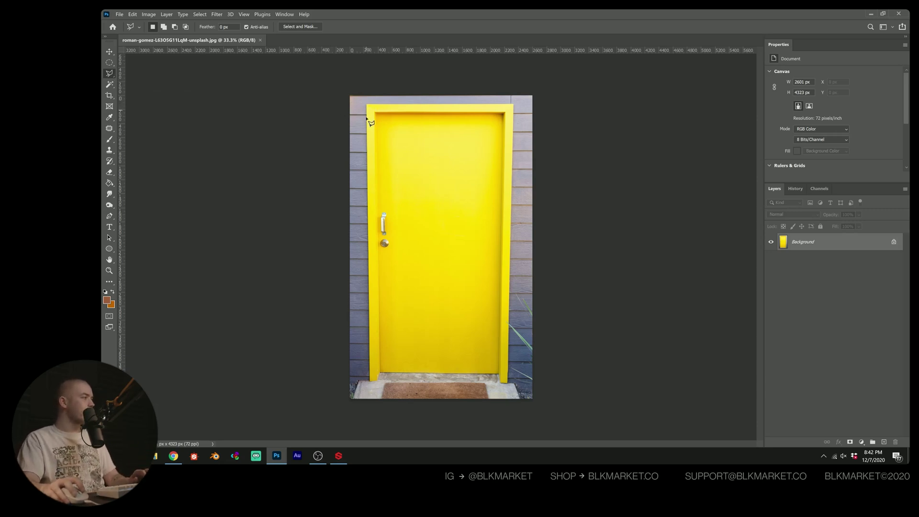
- Outline the yellow door and its frame with the Polygonal Lasso and add a layer mask from the closed selection
left_click(370, 382)
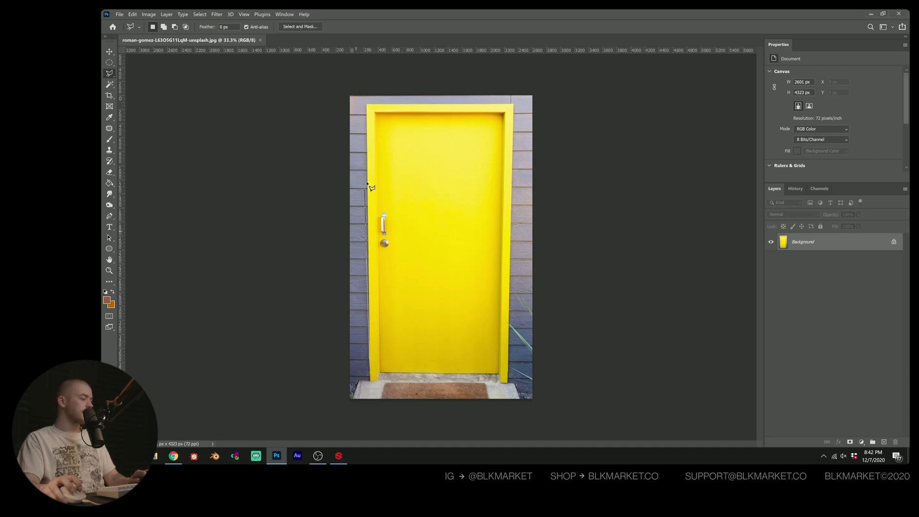
left_click(367, 106)
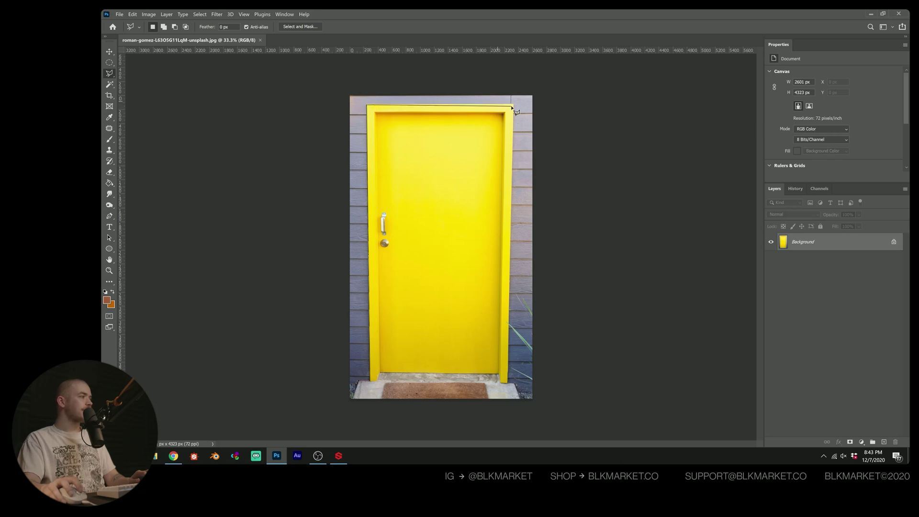
left_click(512, 106)
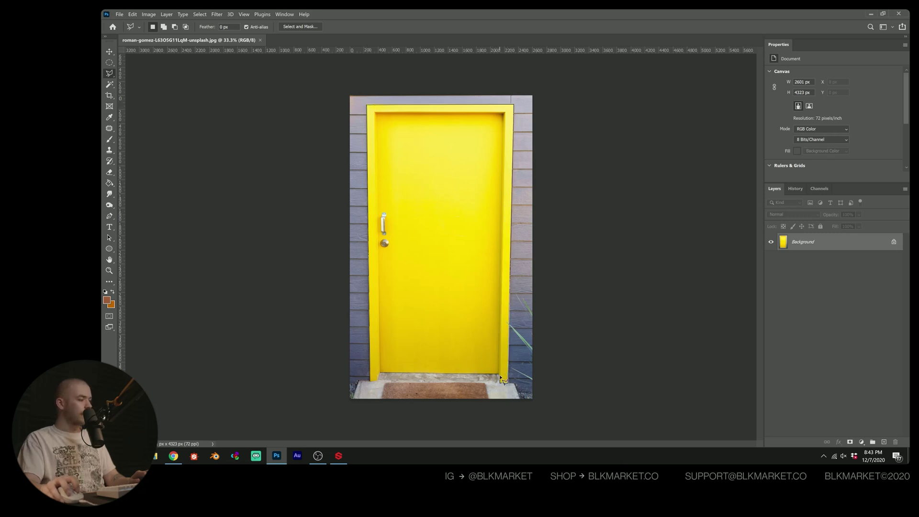
left_click(499, 375)
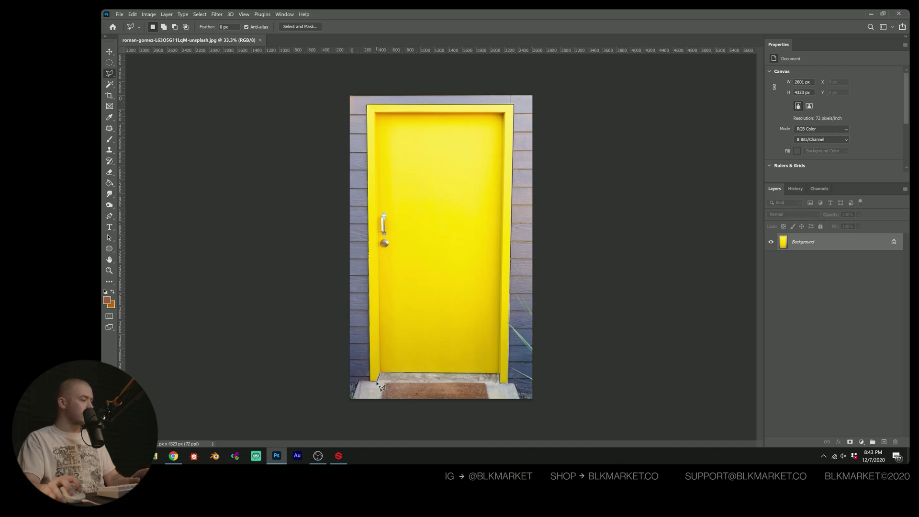
double_click(377, 383)
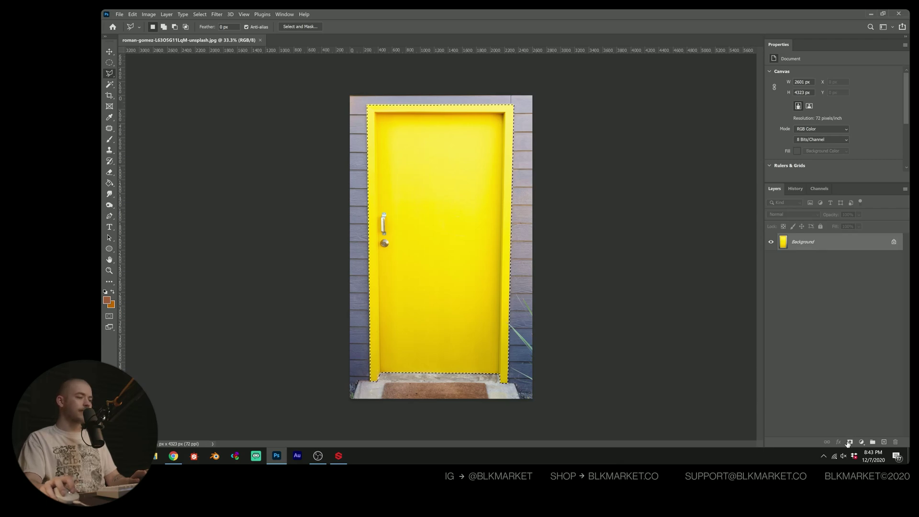
left_click(850, 441)
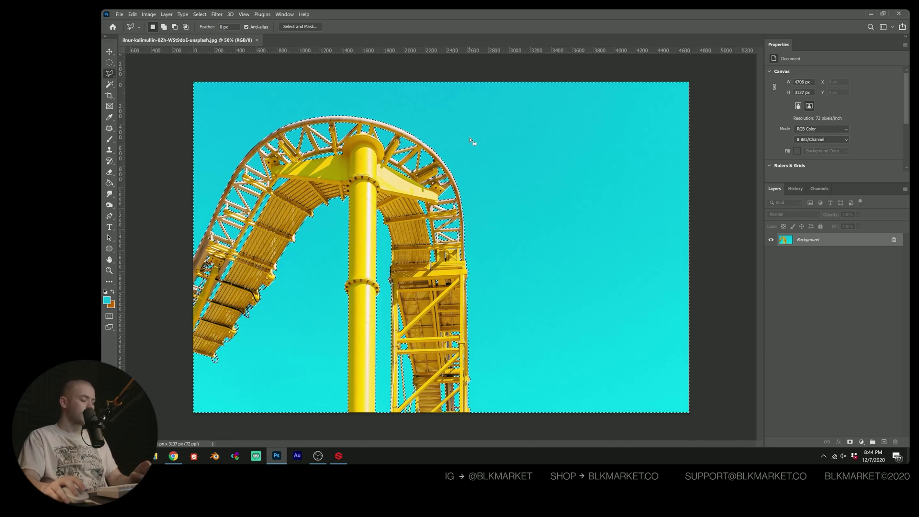
- Add a layer mask from the blue sky selection and invert the mask to keep the roller coaster instead of the sky
left_click_drag(349, 132, 435, 192)
left_click_drag(344, 151, 359, 150)
mouse_move(320, 124)
left_mouse_down()
mouse_move(396, 116)
mouse_move(406, 147)
left_mouse_up()
left_click_drag(300, 204, 454, 174)
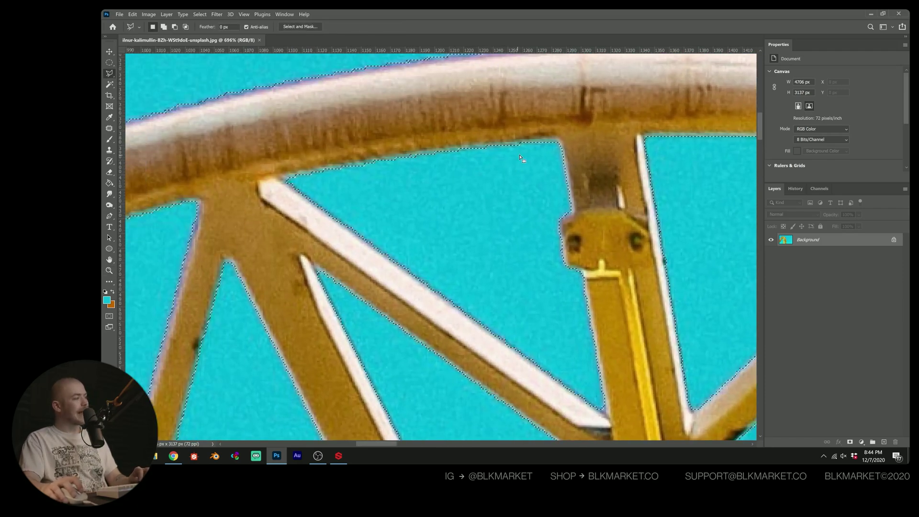
left_click_drag(547, 198, 396, 141)
left_click_drag(418, 249, 478, 140)
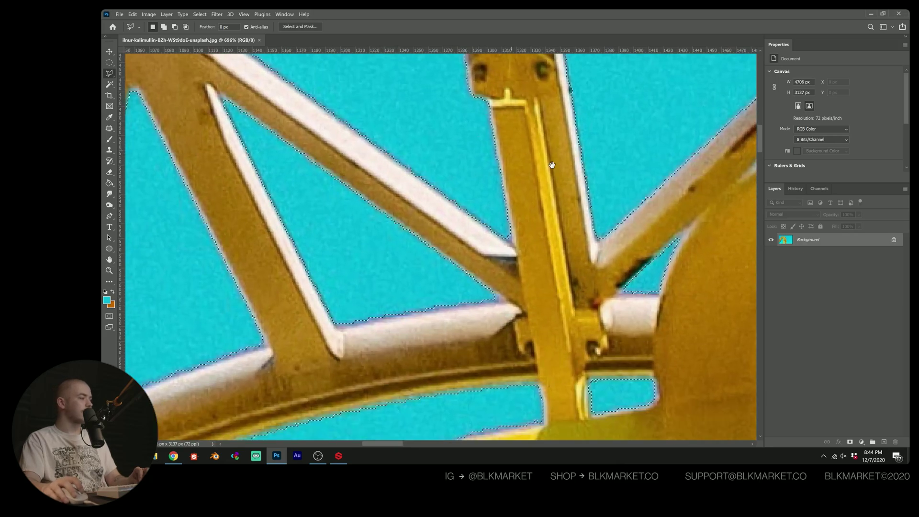
left_click(849, 441)
left_click_drag(432, 175, 486, 345)
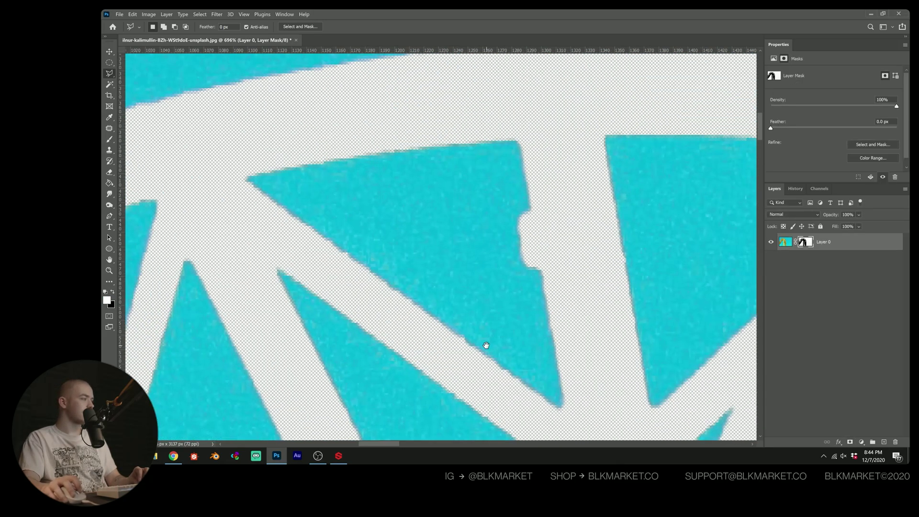
key("ctrl+i")
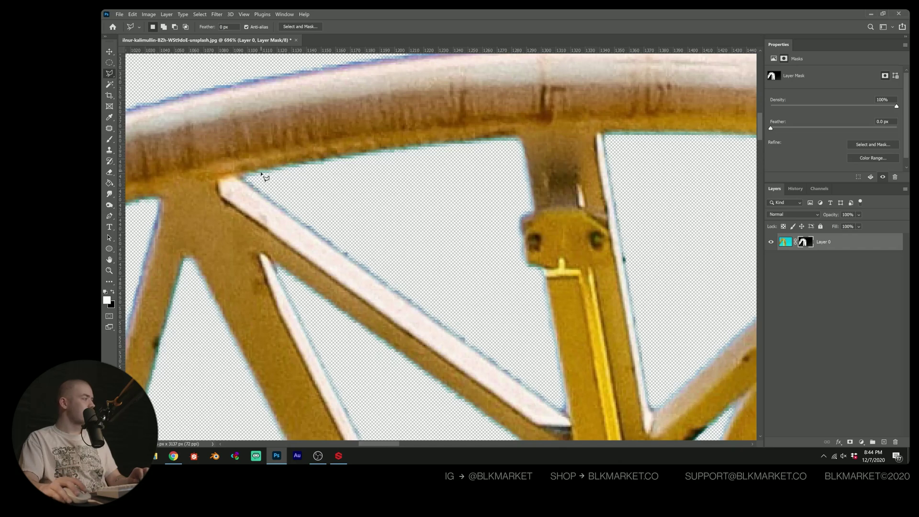
- Add a Solid Color fill layer in black (000000) and move it beneath the masked roller coaster layer
left_click_drag(584, 188, 489, 237)
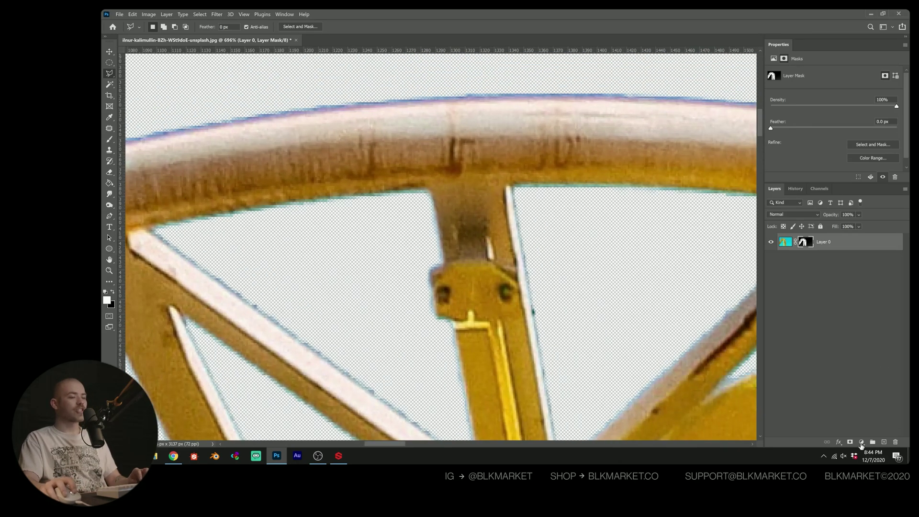
left_click(861, 441)
left_click(890, 296)
left_click_drag(586, 159, 337, 321)
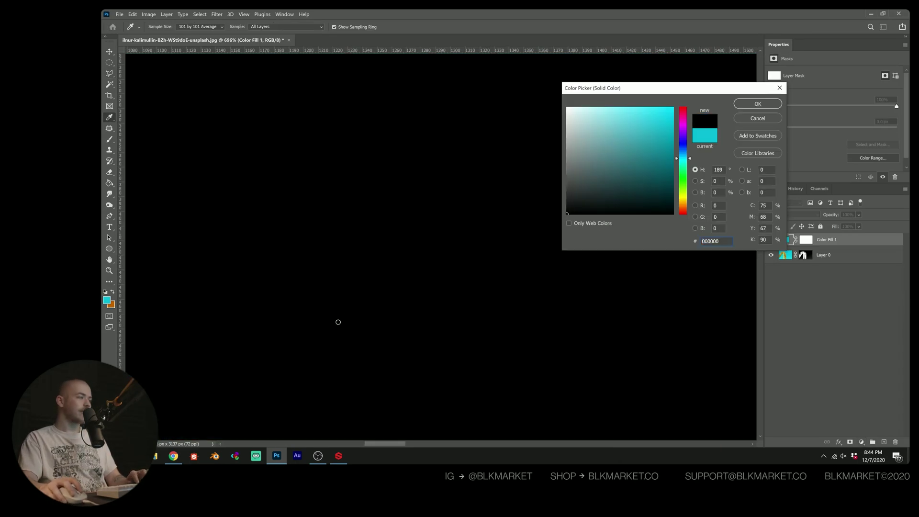
key("Return")
key("l")
key("ctrl+bracketleft")
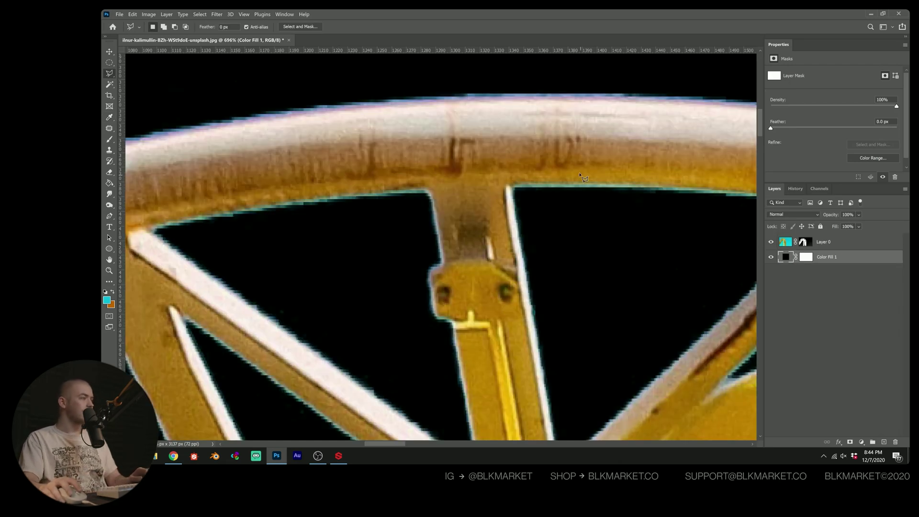
- Load the roller coaster layer's mask as a selection and try contracting that selection
scroll(660, 177, "left", 5)
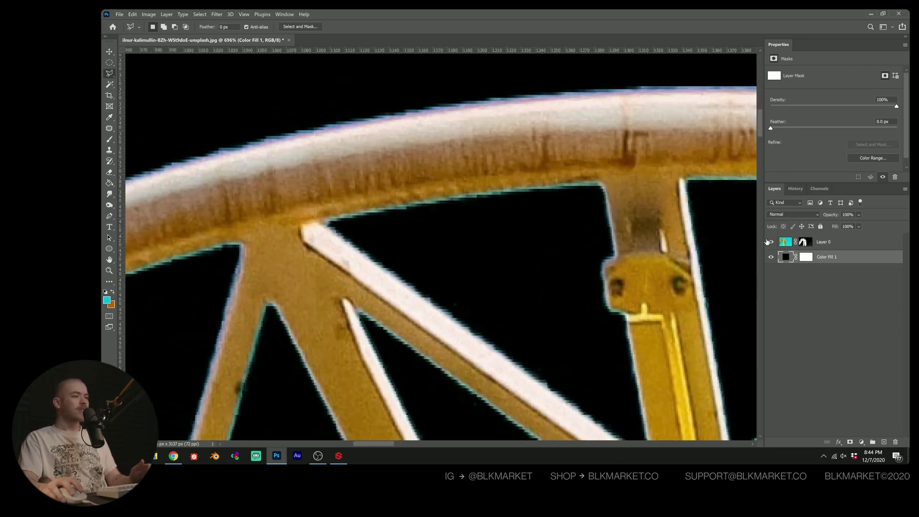
left_click(806, 245, "ctrl")
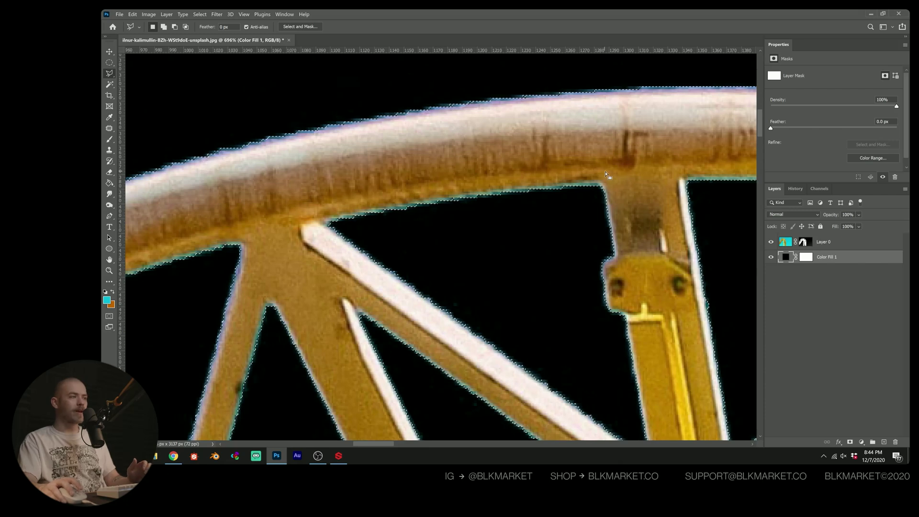
left_click(203, 16)
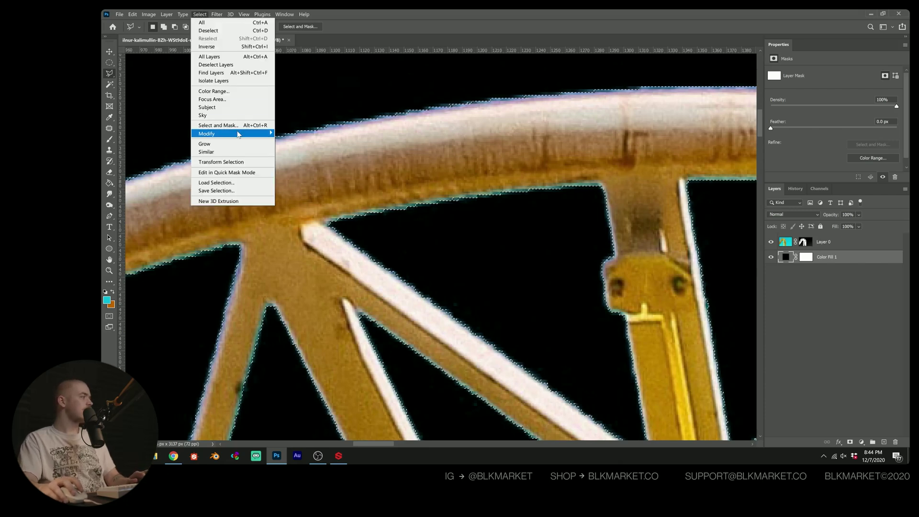
mouse_move(254, 134)
left_click(292, 157)
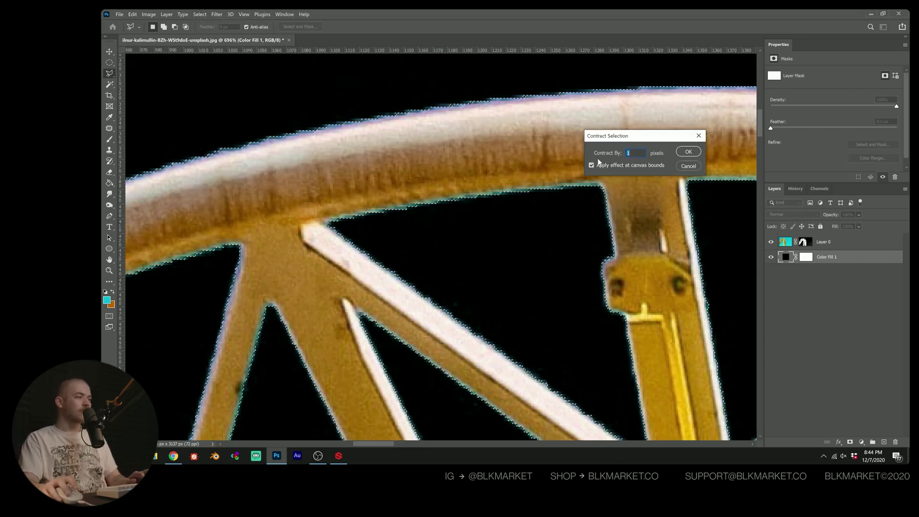
key("Return")
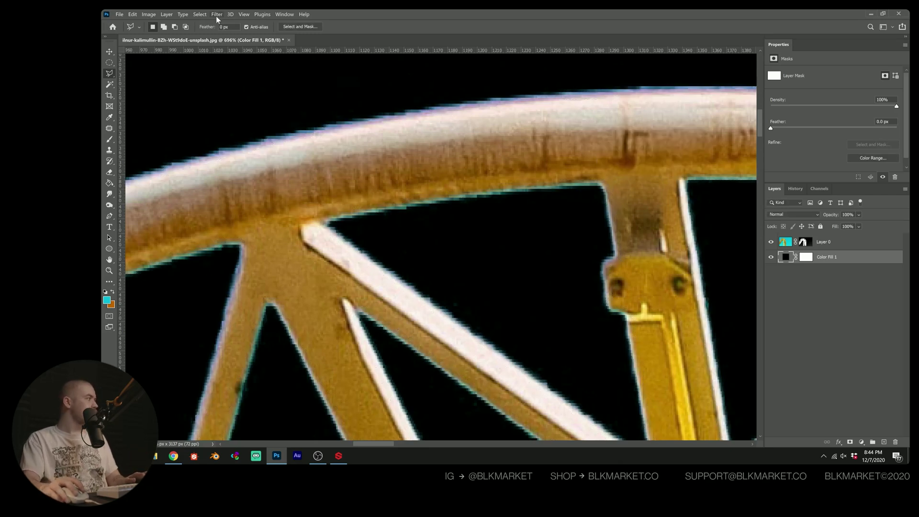
- Contract the original roller coaster selection slightly inward from the colored fringe along its edges
left_click(199, 14)
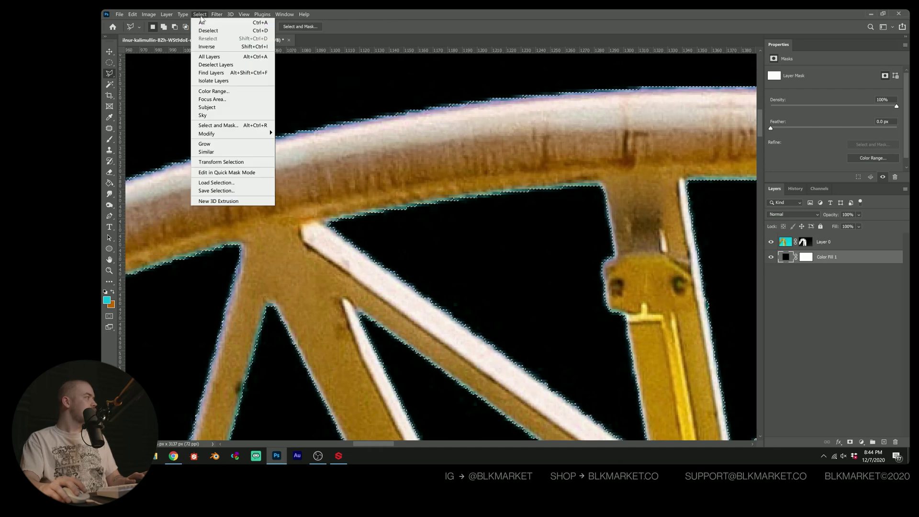
mouse_move(218, 135)
left_click(319, 158)
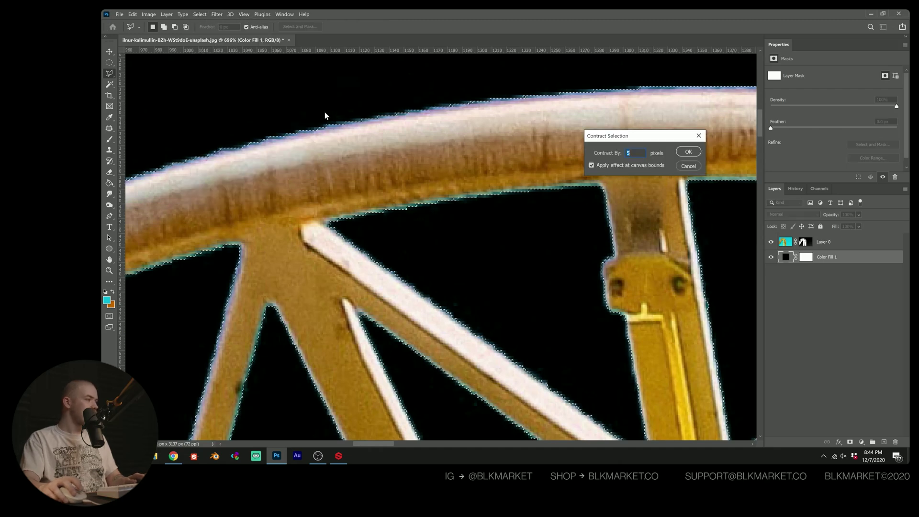
key("Return")
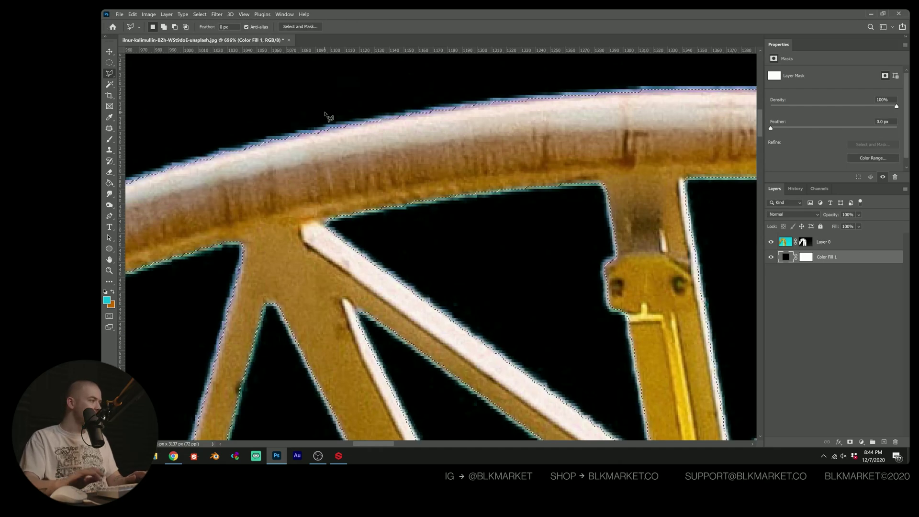
- Replace the roller coaster layer's mask with a new one made from the contracted selection
left_click(804, 242)
right_click(806, 242)
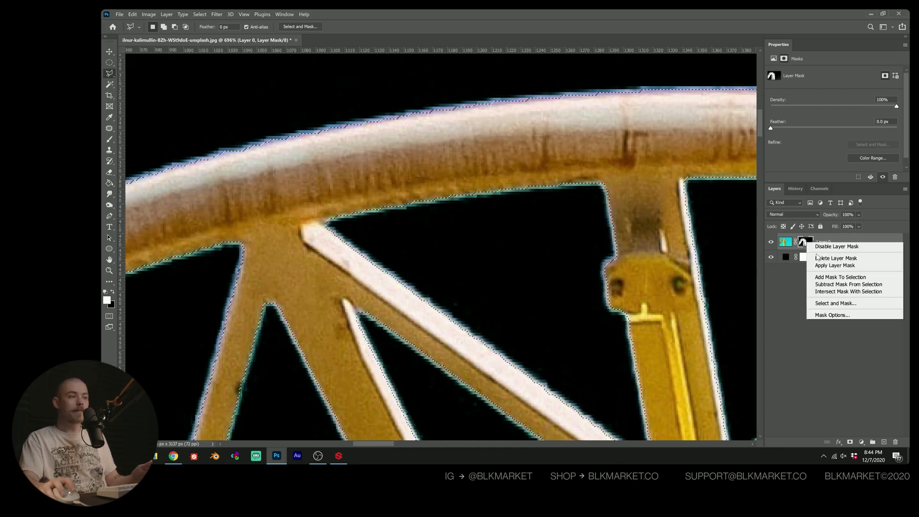
left_click(816, 258)
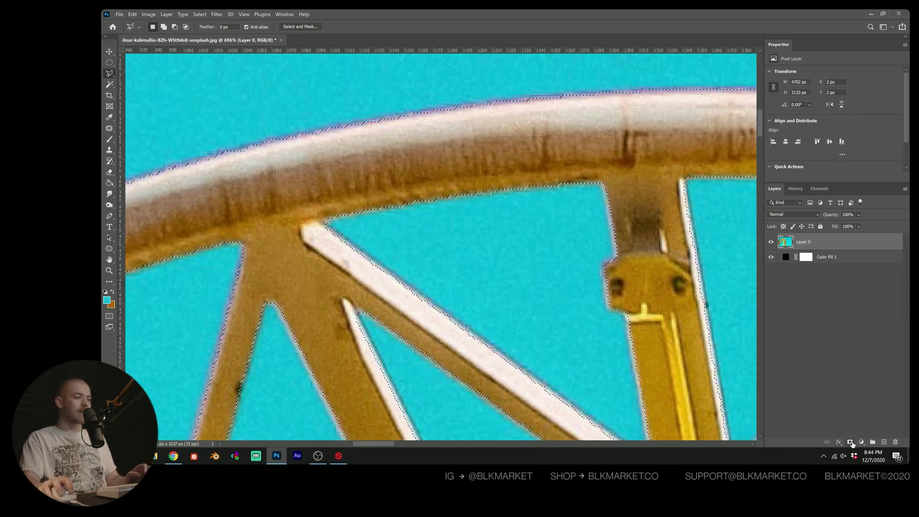
left_click(851, 442)
- Inspect the new mask's edges across the whole roller coaster and up close around the truss beams
left_click_drag(444, 206, 325, 206)
left_click_drag(598, 365, 457, 179)
key("z")
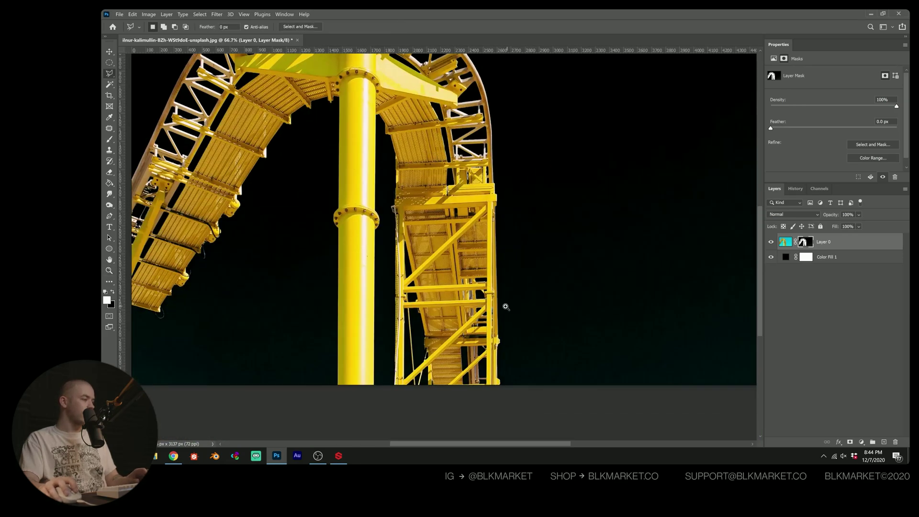
left_click_drag(463, 124, 479, 241)
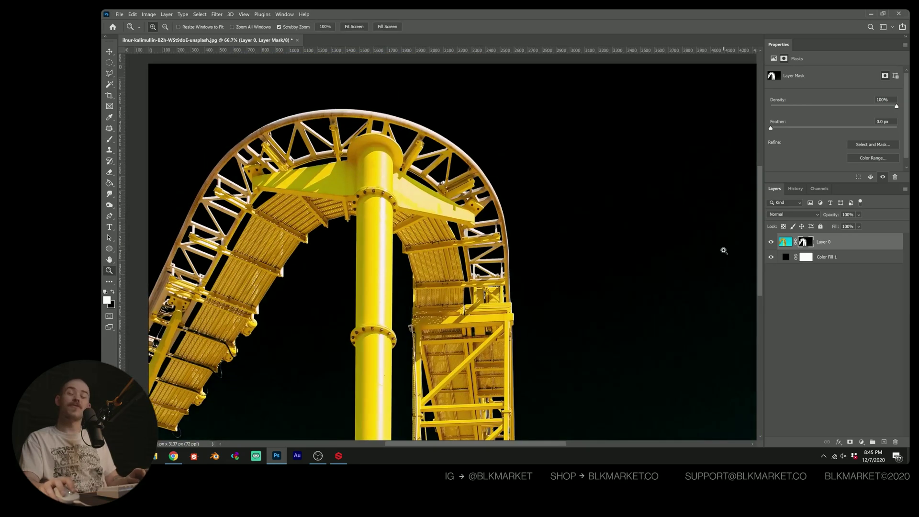
scroll(491, 209, "up", 6)
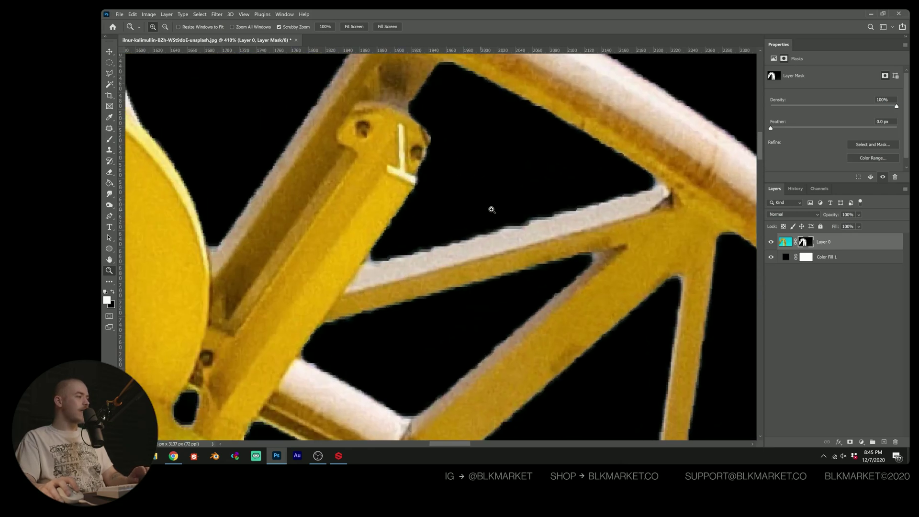
scroll(491, 209, "up", 3)
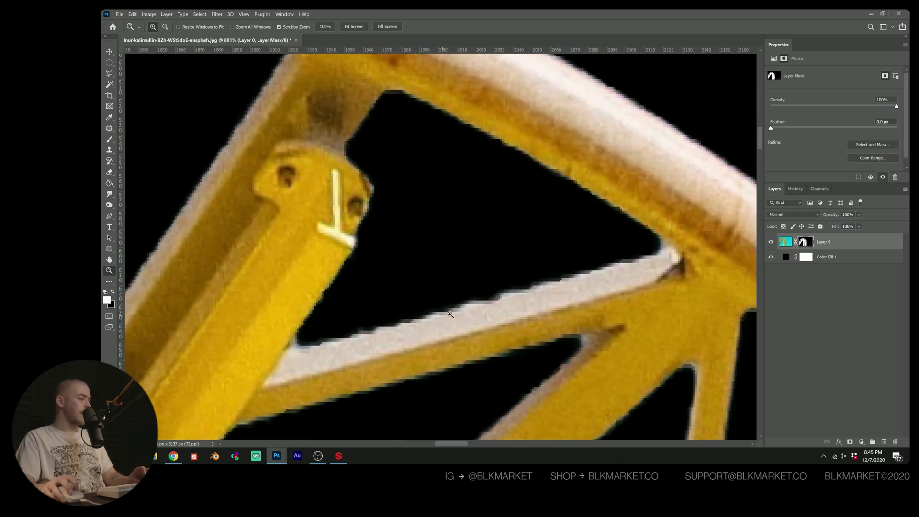
left_click_drag(499, 303, 560, 266)
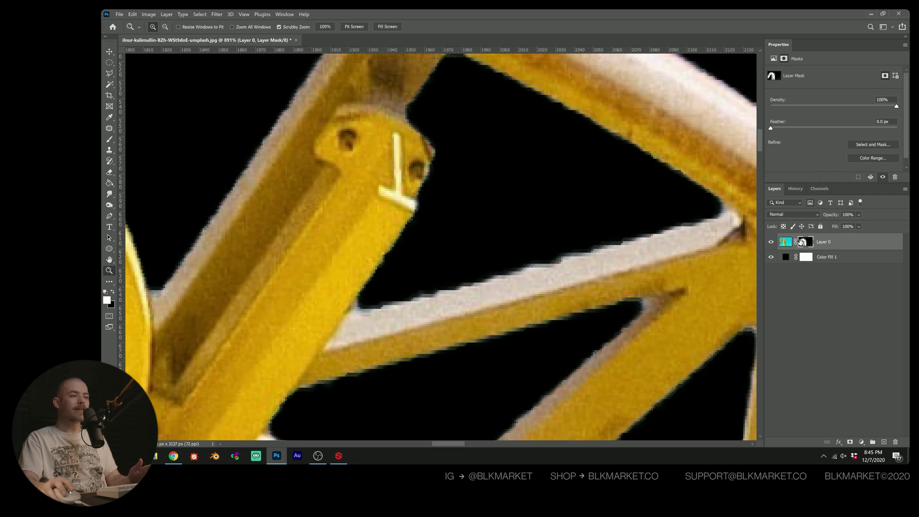
- Open the roller coaster layer's mask in Select and Mask and set the feather to 4.0 px
right_click(804, 243)
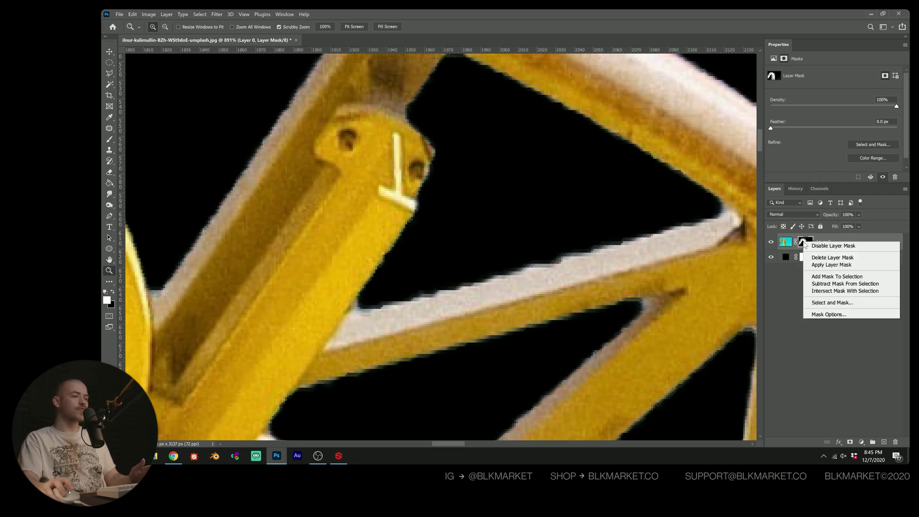
left_click(831, 302)
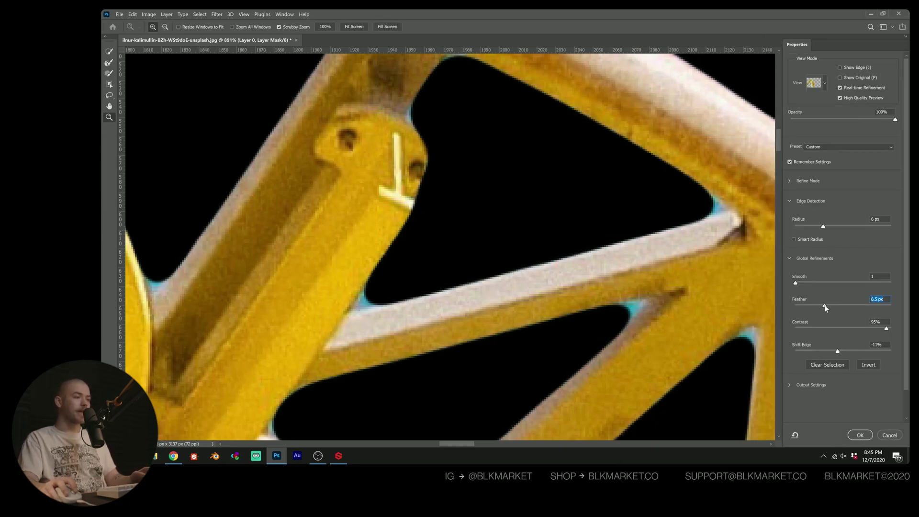
left_click(824, 305)
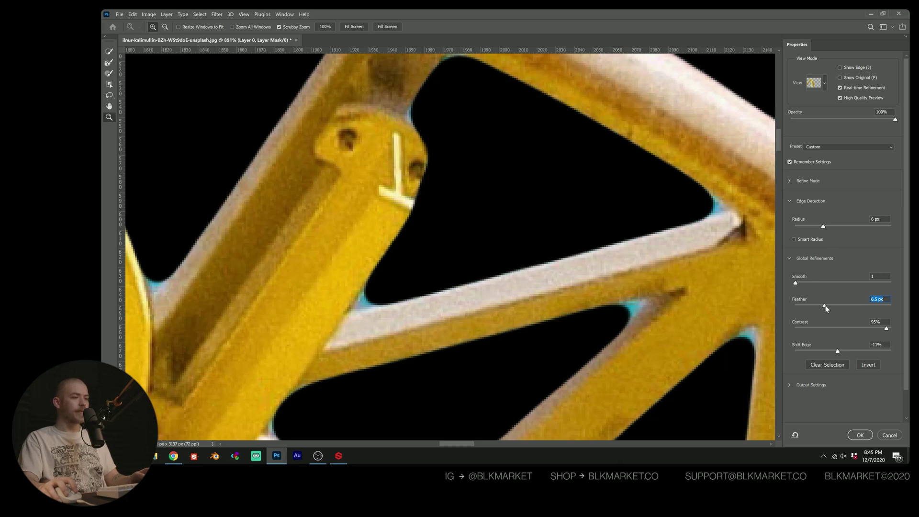
left_click_drag(826, 305, 815, 306)
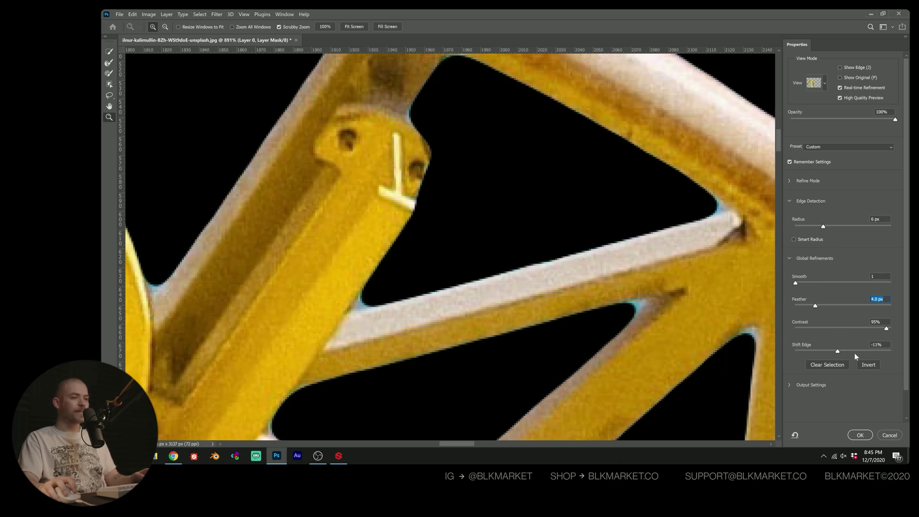
- Set the mask's Shift Edge to 0% and the edge detection radius to 1 px
key("Tab")
key("Tab")
type("0")
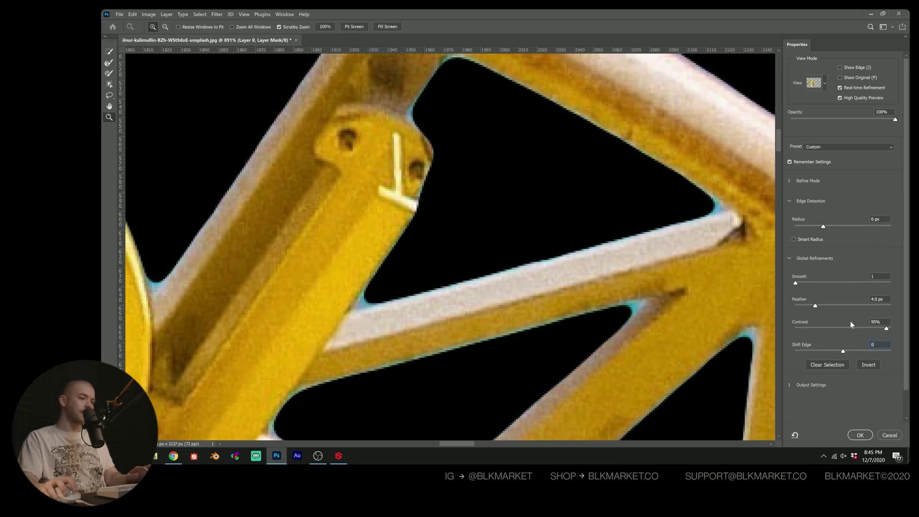
key("Return")
left_click_drag(826, 227, 798, 226)
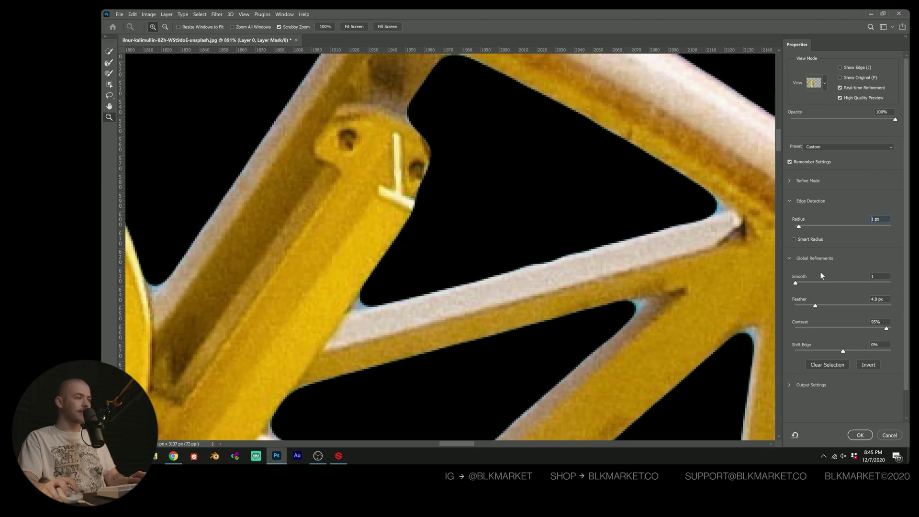
- Set the mask's feather to 4.5 px and compare the refined edges with the original mask
mouse_move(815, 305)
left_mouse_down()
mouse_move(805, 305)
mouse_move(815, 305)
left_mouse_up()
left_click(817, 305)
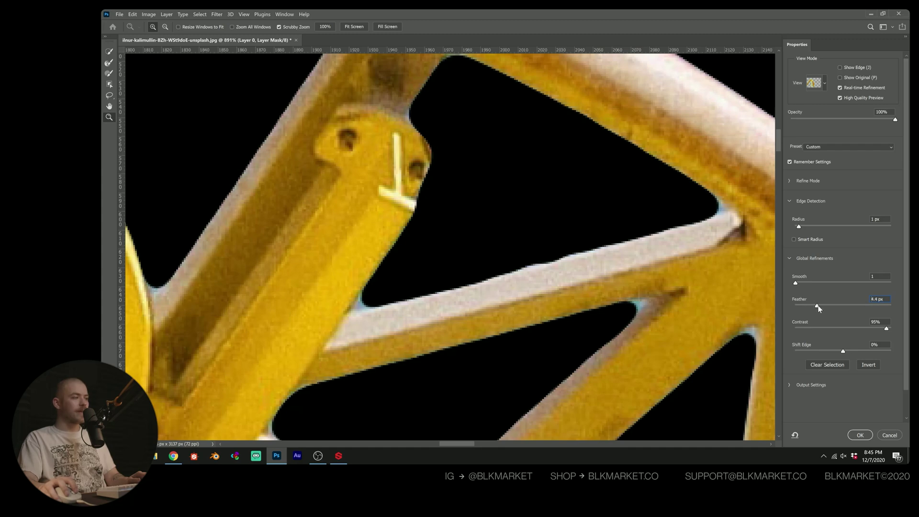
left_click(840, 78)
left_click(840, 78)
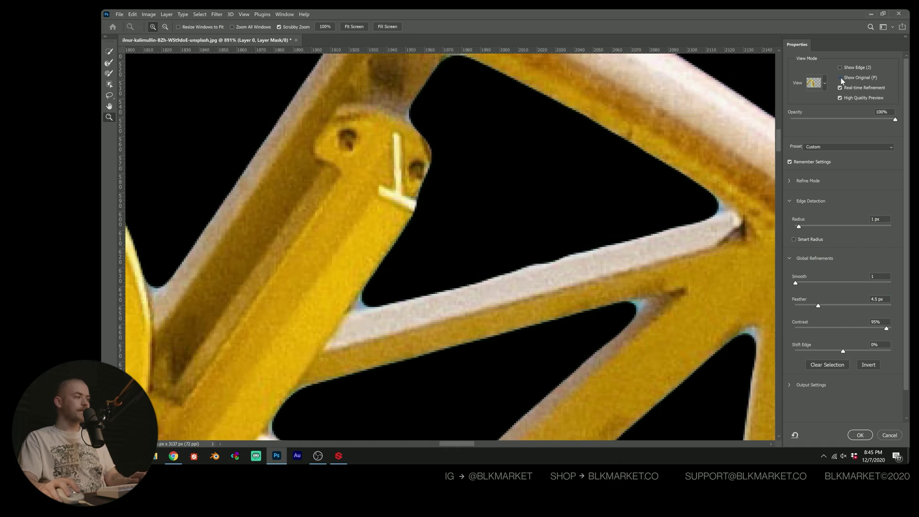
left_click(840, 77)
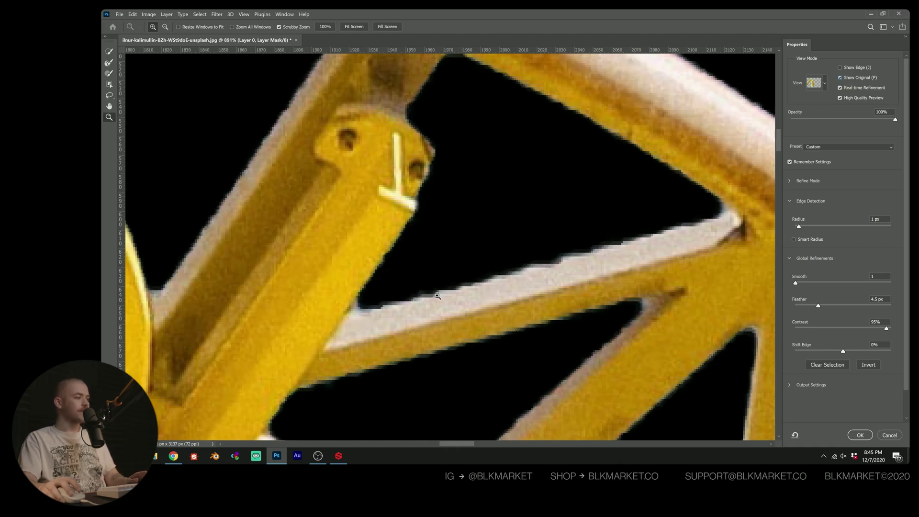
left_click(840, 77)
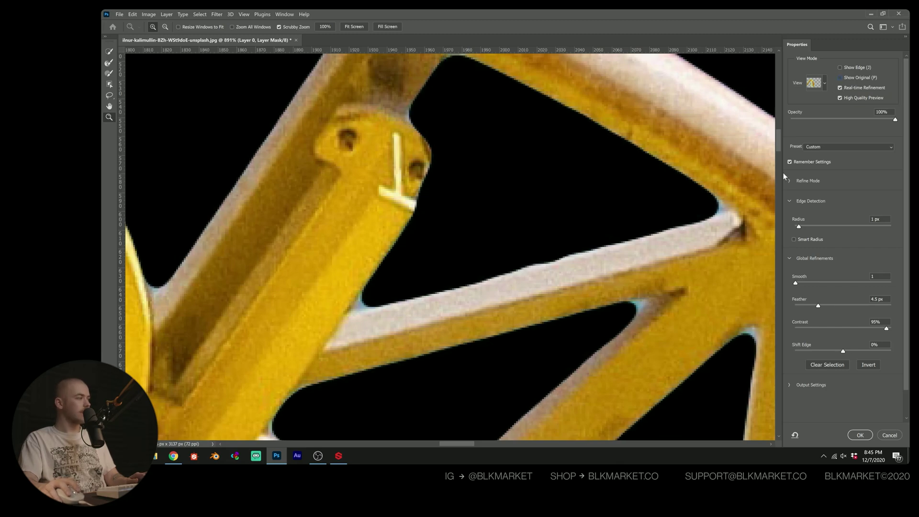